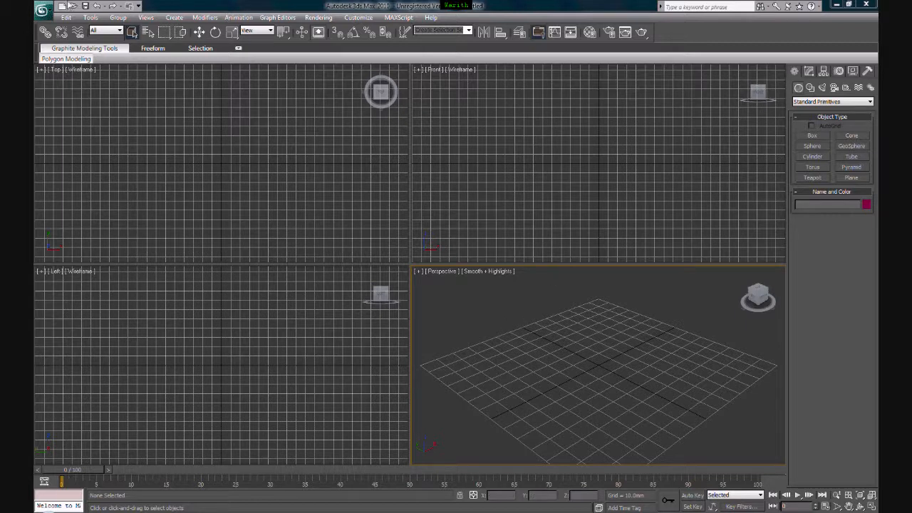
# Step: Open the AutoCAD drawing Simple Room Tutorial from the Desktop for import, using the AutoCAD Drawing (*.DWG,*.DXF) file type
pyautogui.click(43, 10)
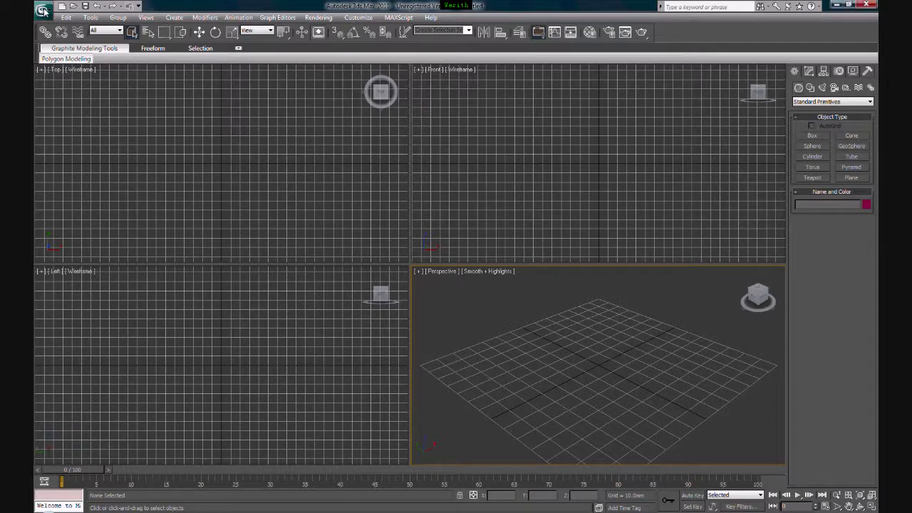
pyautogui.click(72, 147)
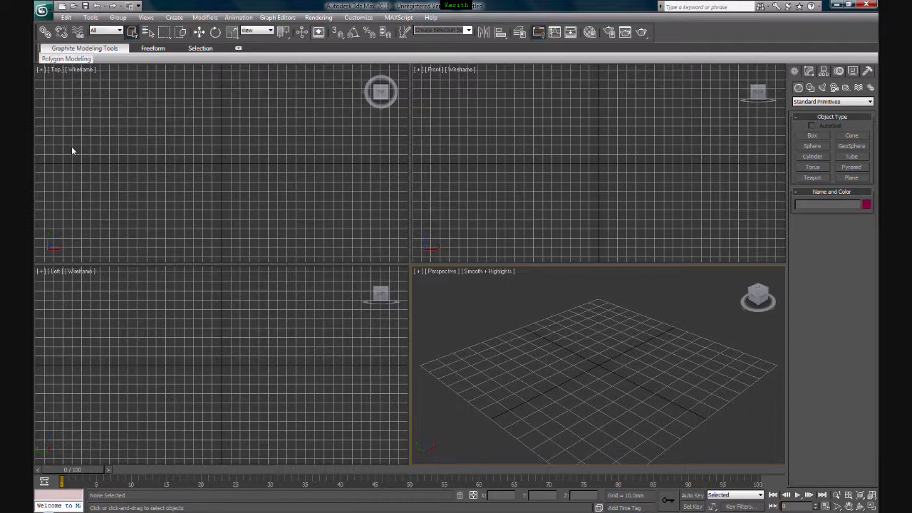
pyautogui.click(227, 53)
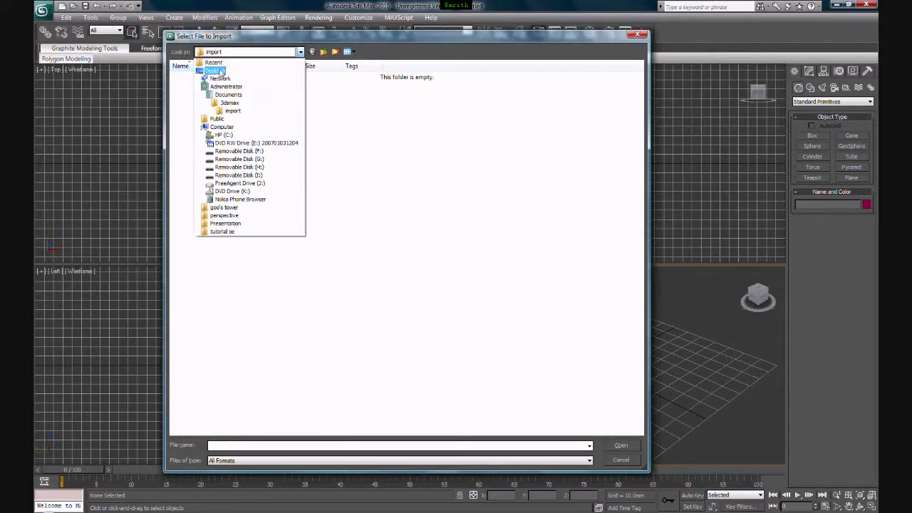
pyautogui.click(219, 61)
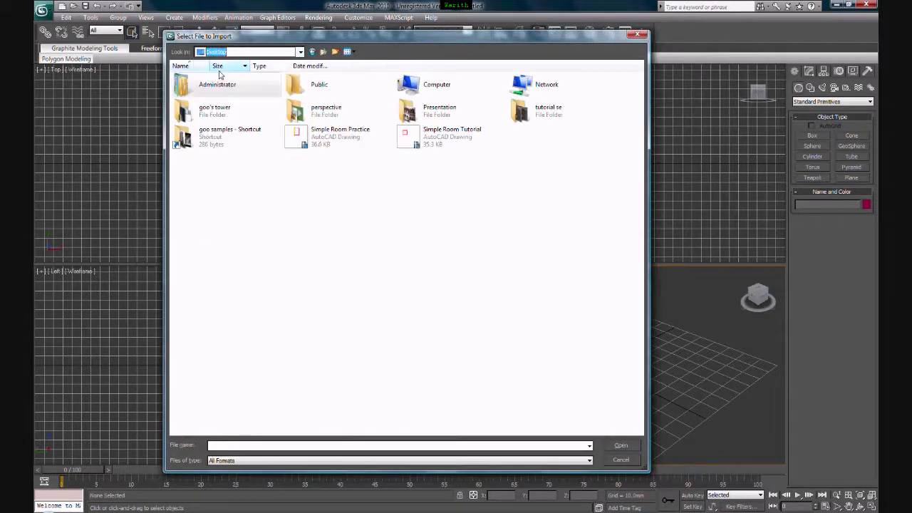
pyautogui.click(302, 258)
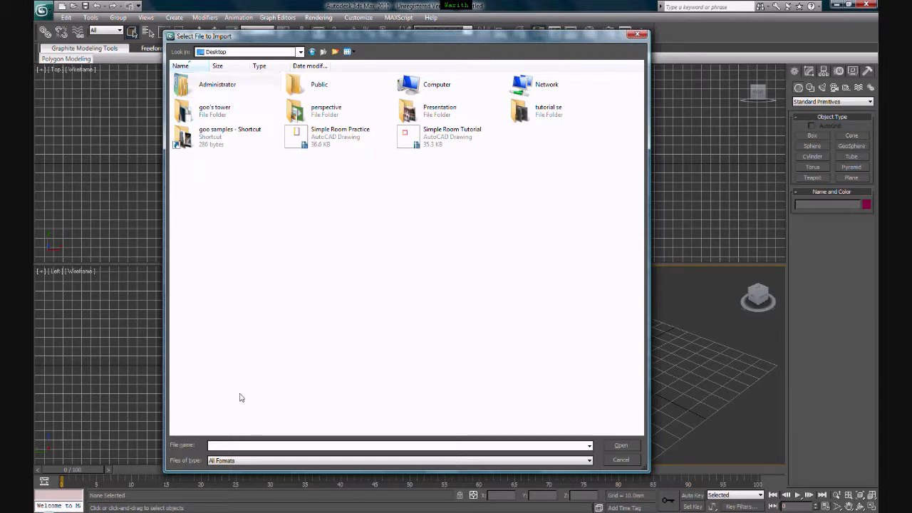
pyautogui.click(218, 462)
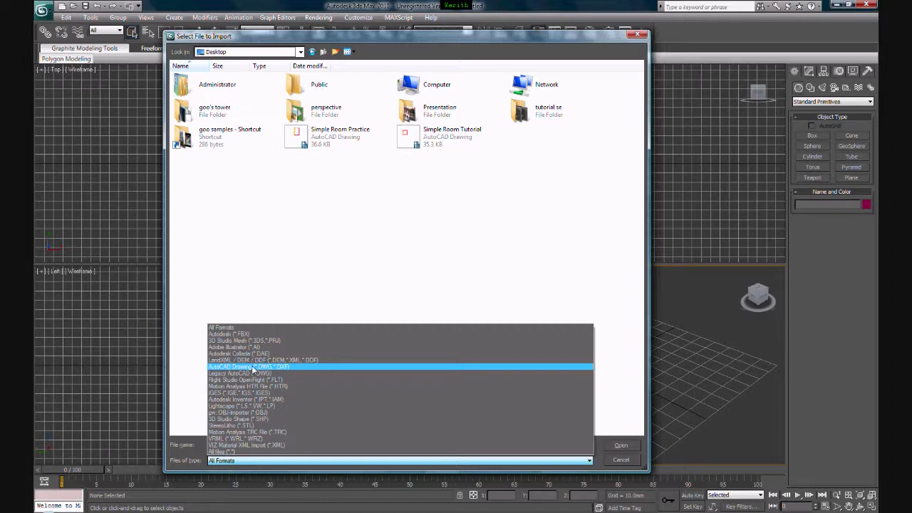
pyautogui.click(252, 366)
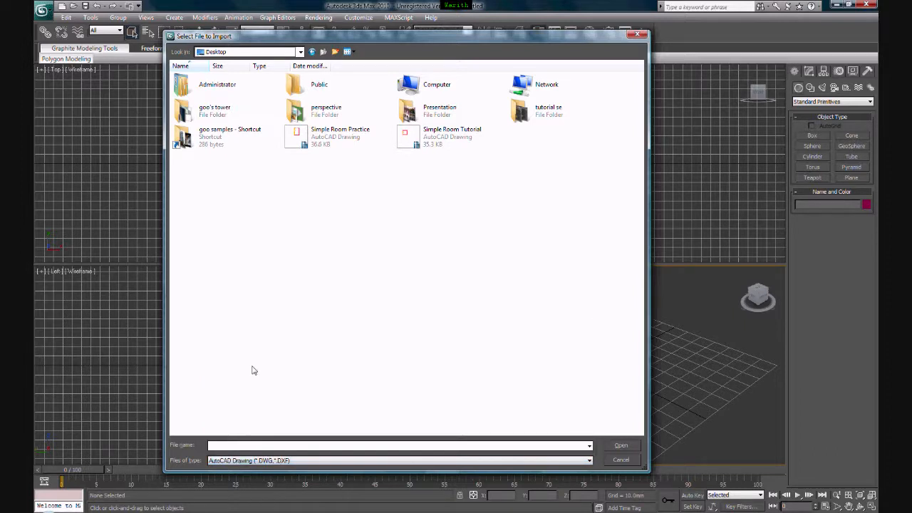
pyautogui.click(433, 148)
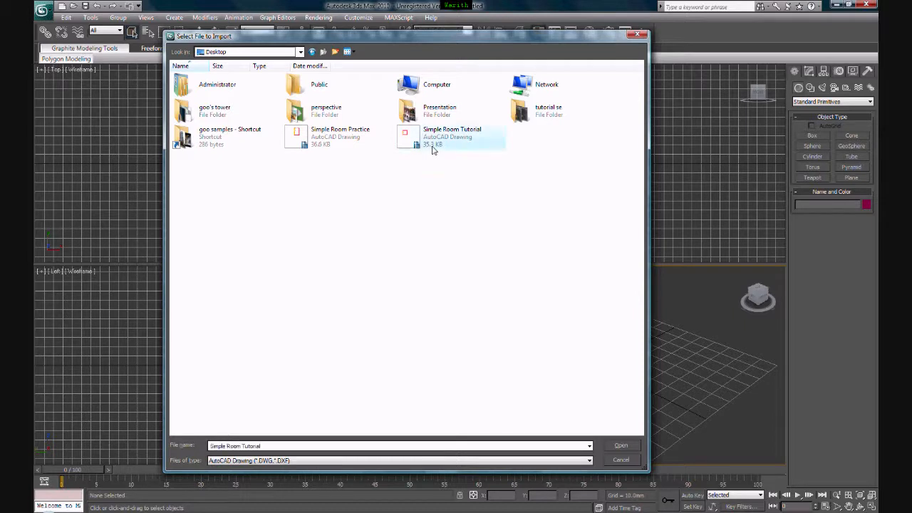
pyautogui.click(621, 446)
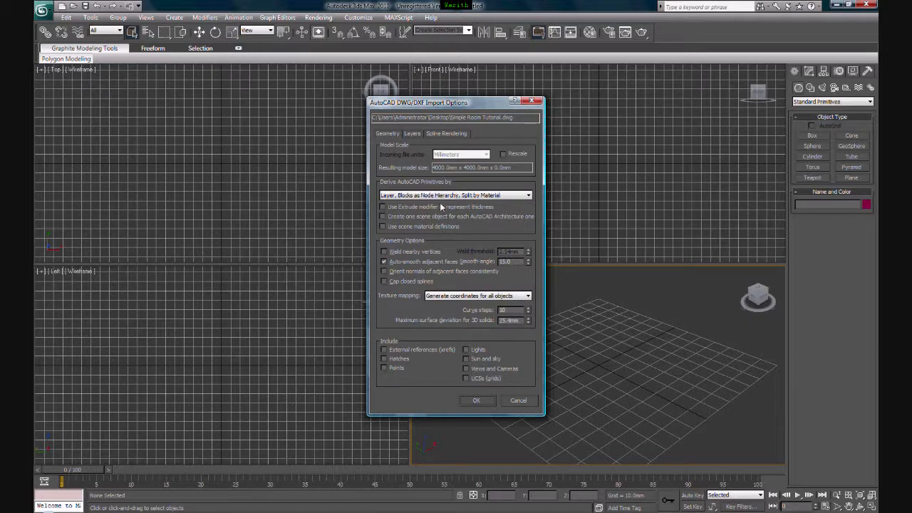
# Step: Import the drawing with external references excluded in the AutoCAD import options
pyautogui.click(384, 350)
pyautogui.click(385, 350)
pyautogui.click(475, 402)
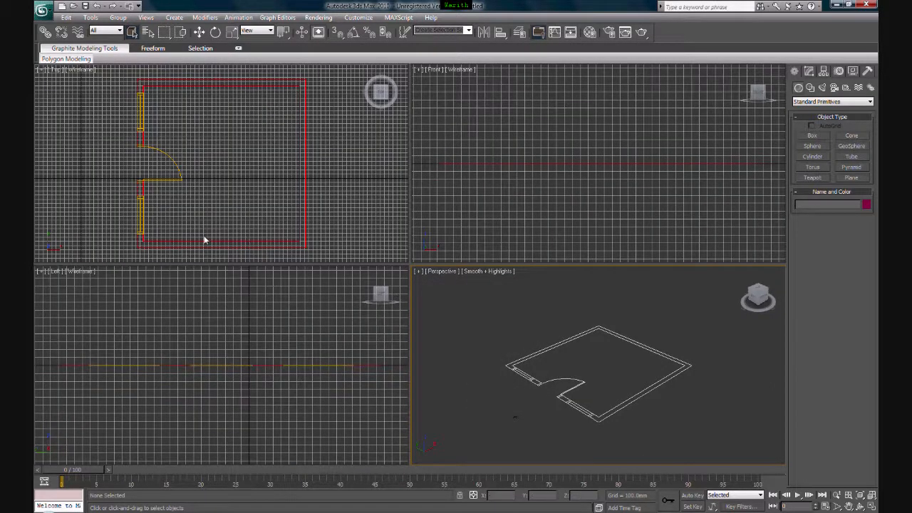
# Step: Hide the grid in the Top, Front and Left viewports
pyautogui.click(362, 176)
pyautogui.press('g')
pyautogui.click(484, 200)
pyautogui.press('g')
pyautogui.click(330, 333)
pyautogui.press('g')
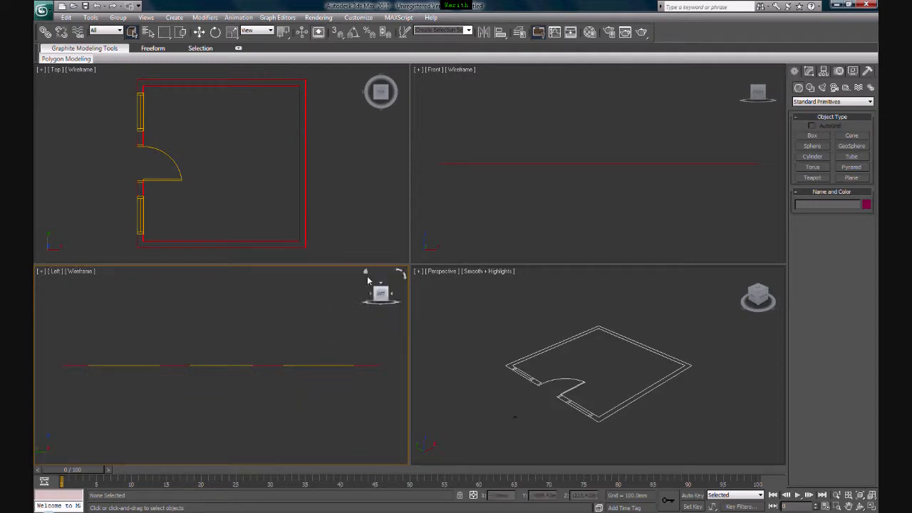
# Step: Try to reset the X and Y position of the two imported shapes without grouping them
pyautogui.click(339, 218)
pyautogui.scroll(-3, 339, 219)
pyautogui.moveTo(308, 98); pyautogui.dragTo(159, 214)
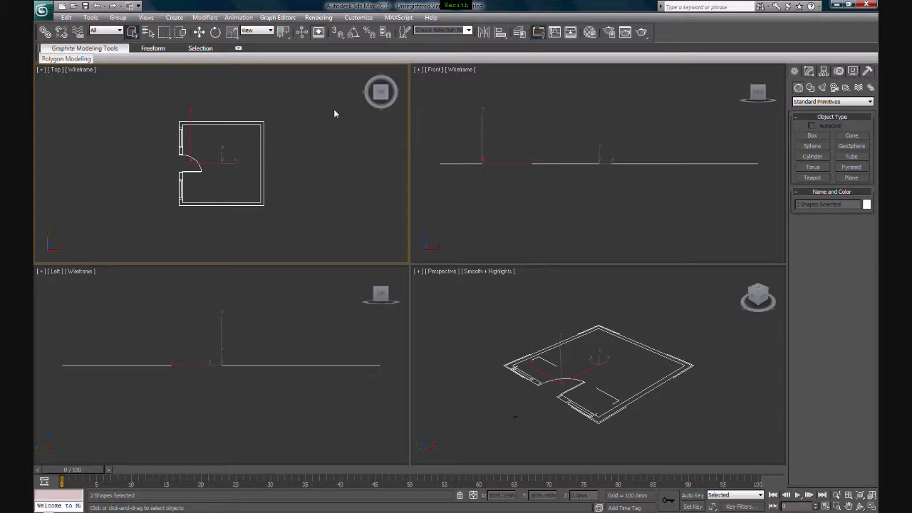
pyautogui.click(198, 32)
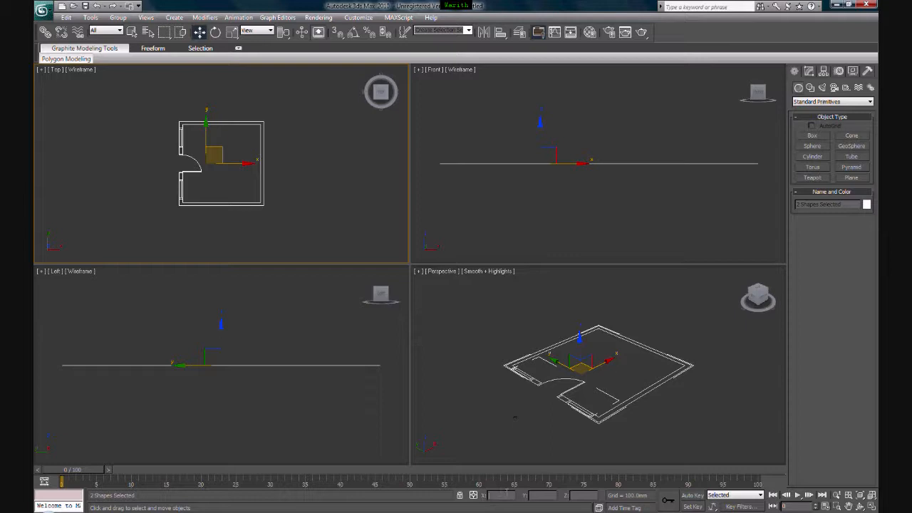
pyautogui.doubleClick(510, 496)
pyautogui.rightClick(511, 496)
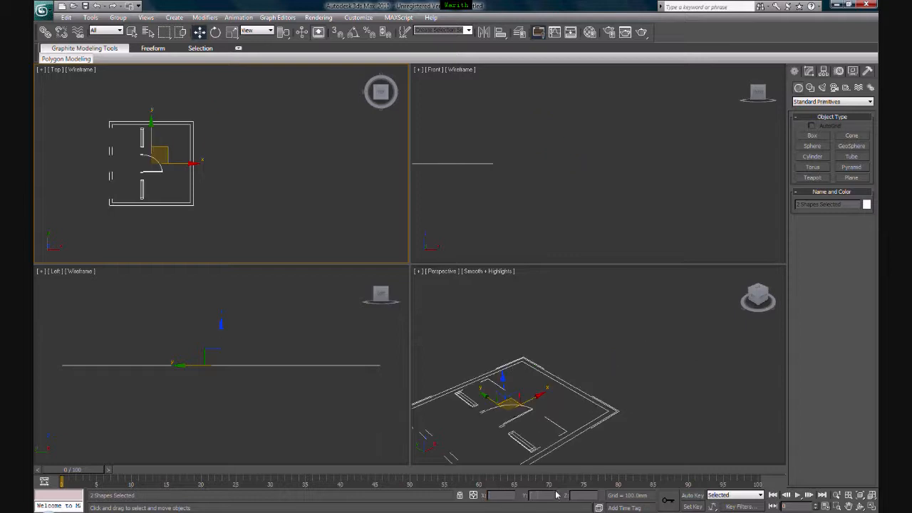
pyautogui.rightClick(554, 495)
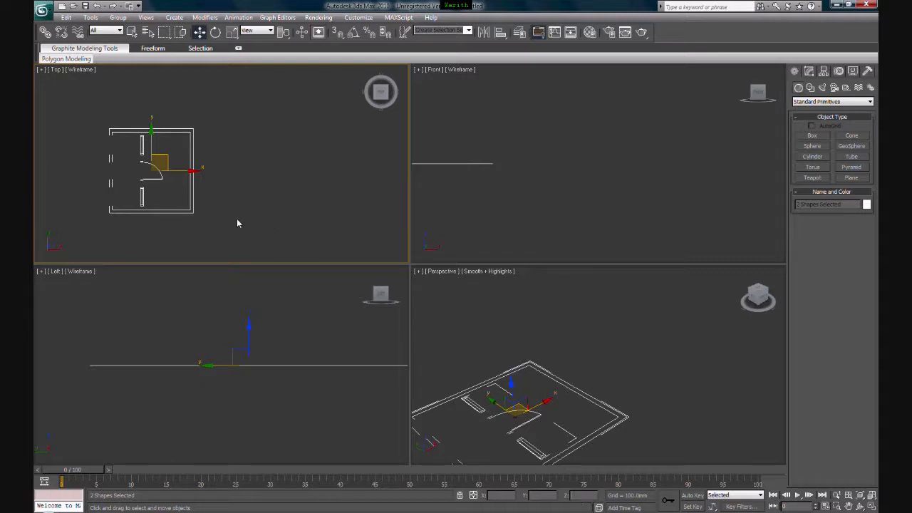
pyautogui.moveTo(200, 216); pyautogui.dragTo(283, 230, button='middle')
pyautogui.scroll(3, 284, 229)
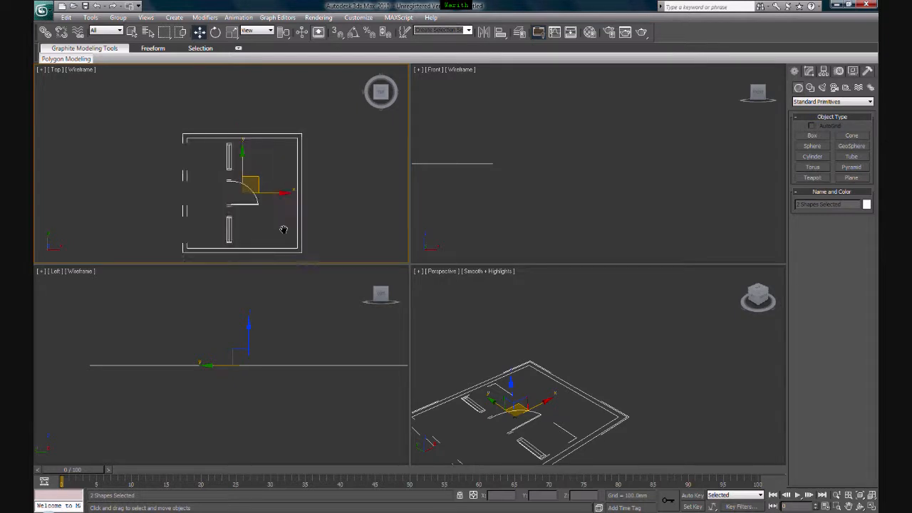
pyautogui.moveTo(283, 230); pyautogui.dragTo(273, 207, button='middle')
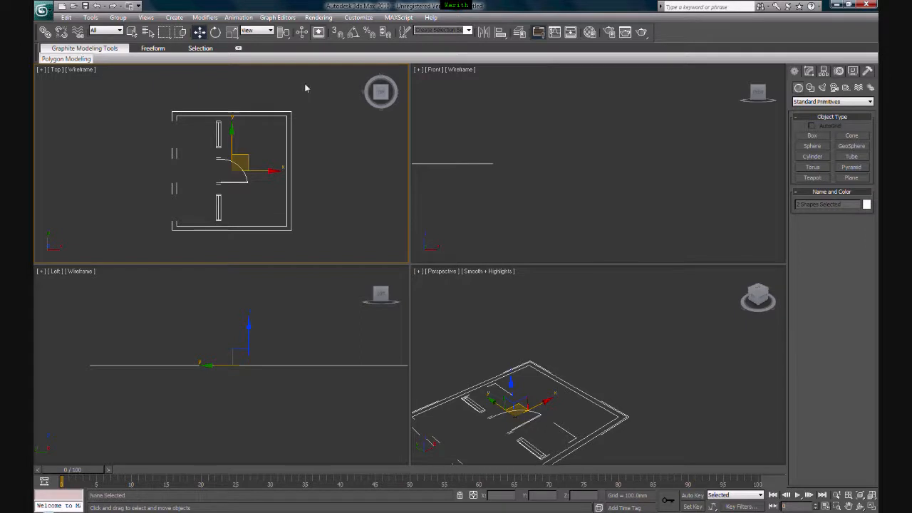
# Step: Undo the X and Y position resets and deselect the shapes
pyautogui.press('z')
pyautogui.moveTo(319, 101); pyautogui.dragTo(226, 107, button='middle')
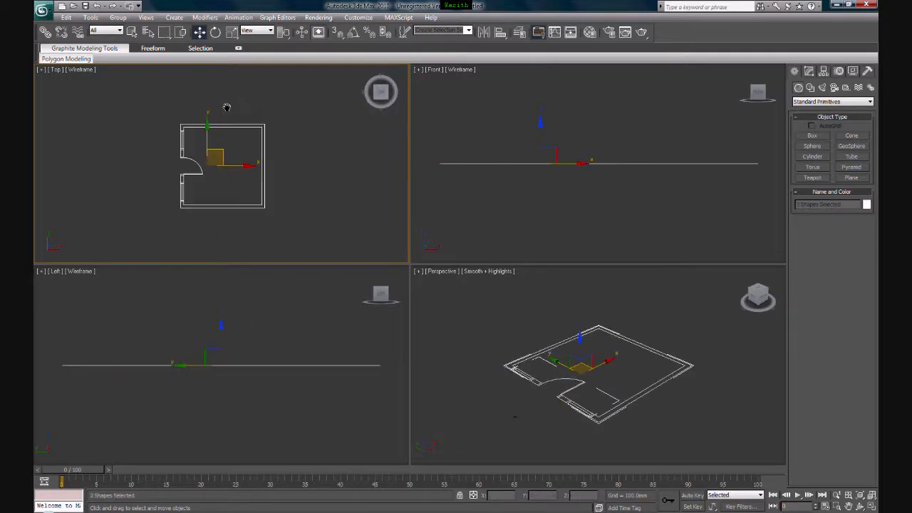
pyautogui.click(291, 117)
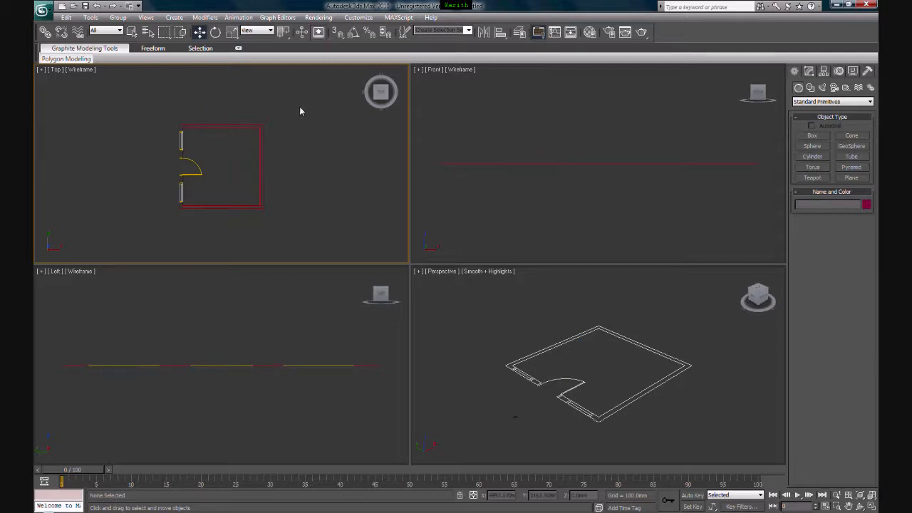
# Step: Group all the imported floor plan shapes under the name Plan Layout
pyautogui.moveTo(326, 100); pyautogui.dragTo(119, 242)
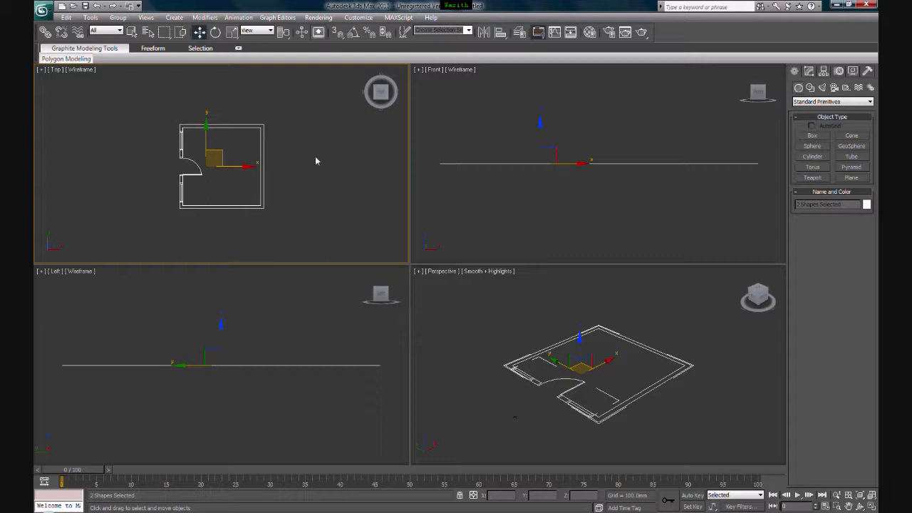
pyautogui.click(118, 17)
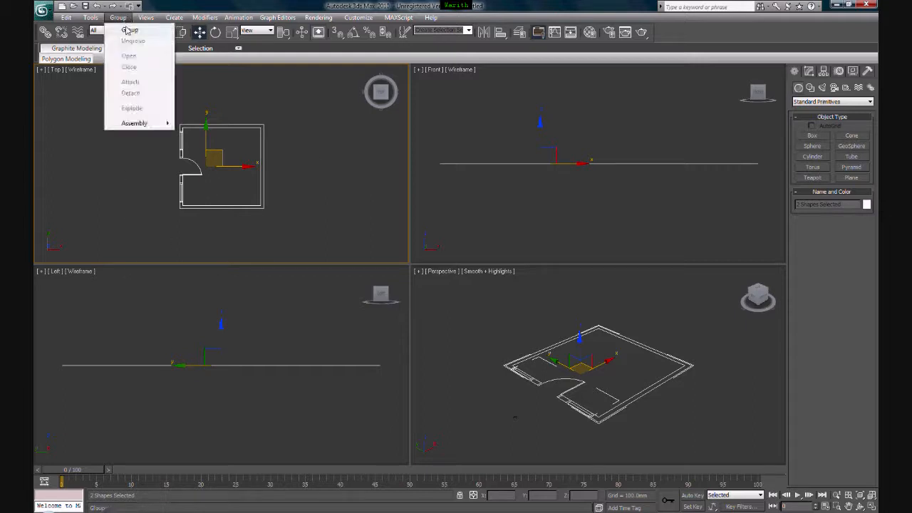
pyautogui.click(129, 30)
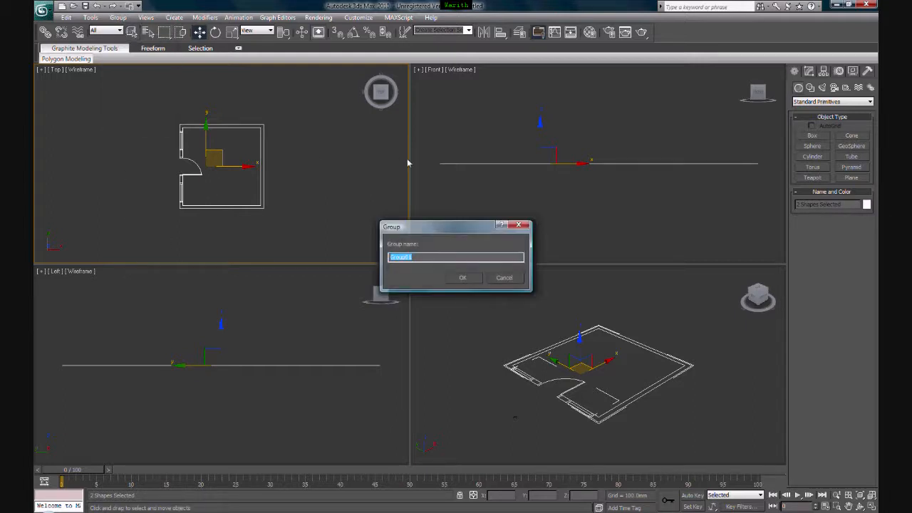
pyautogui.write('F')
pyautogui.write('lan Layout')
pyautogui.click(462, 282)
pyautogui.click(255, 208)
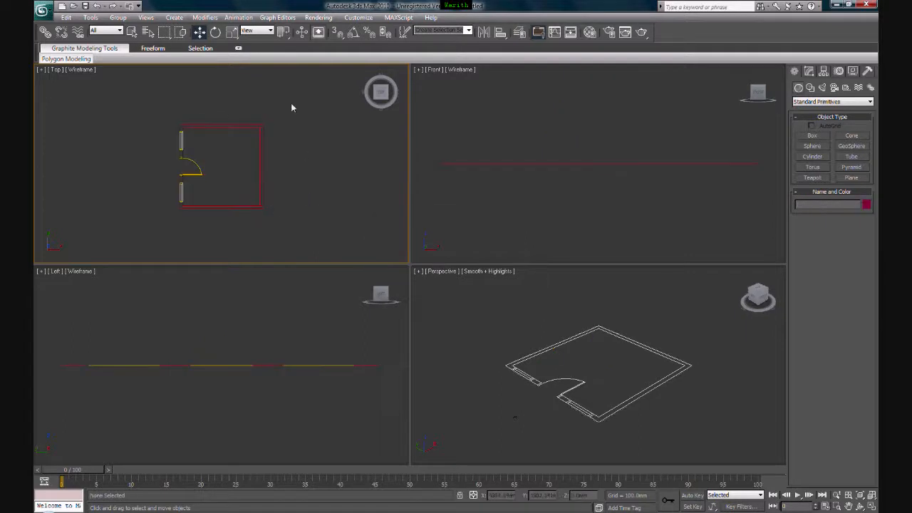
pyautogui.click(258, 206)
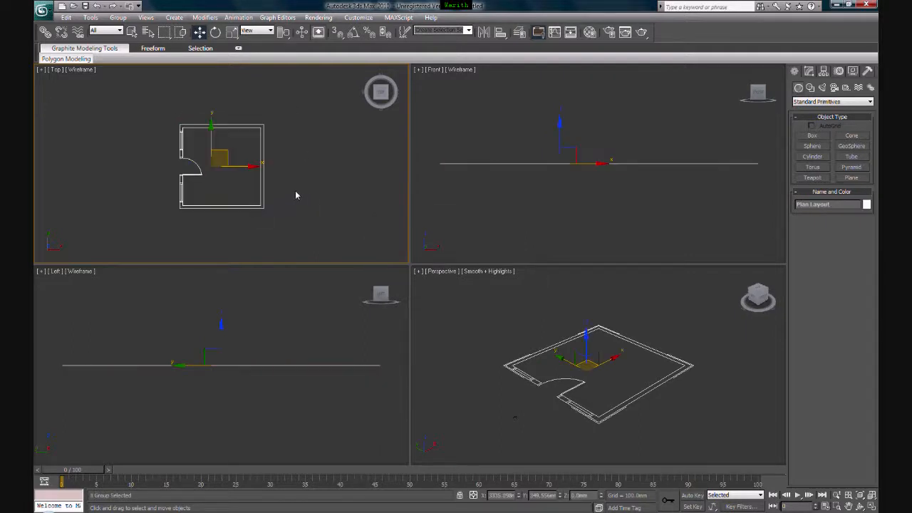
pyautogui.click(295, 190)
# Step: Move the Plan Layout group to X 0 and Y 0, then deselect it
pyautogui.moveTo(285, 112); pyautogui.dragTo(145, 222)
pyautogui.moveTo(258, 165); pyautogui.dragTo(243, 163)
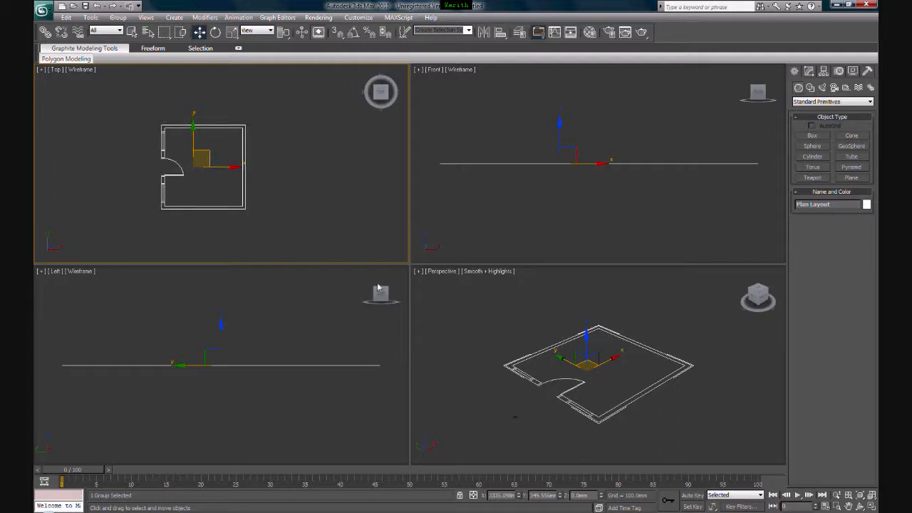
pyautogui.doubleClick(489, 494)
pyautogui.write('0')
pyautogui.press('Return')
pyautogui.press('Tab')
pyautogui.write('0')
pyautogui.press('Return')
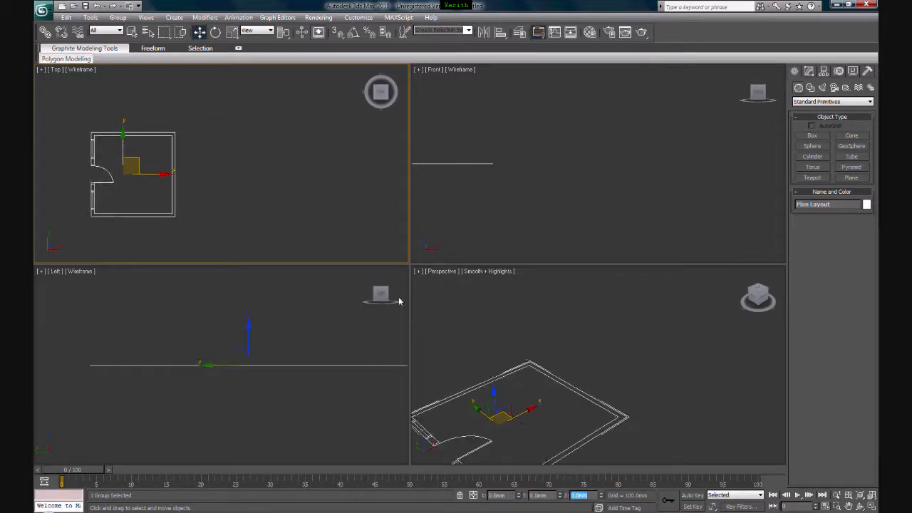
pyautogui.click(581, 356)
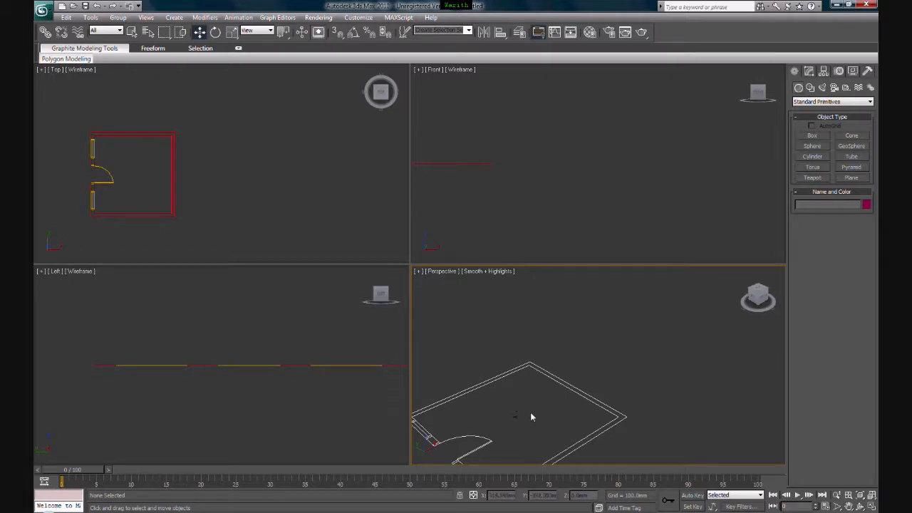
pyautogui.scroll(-5, 523, 418)
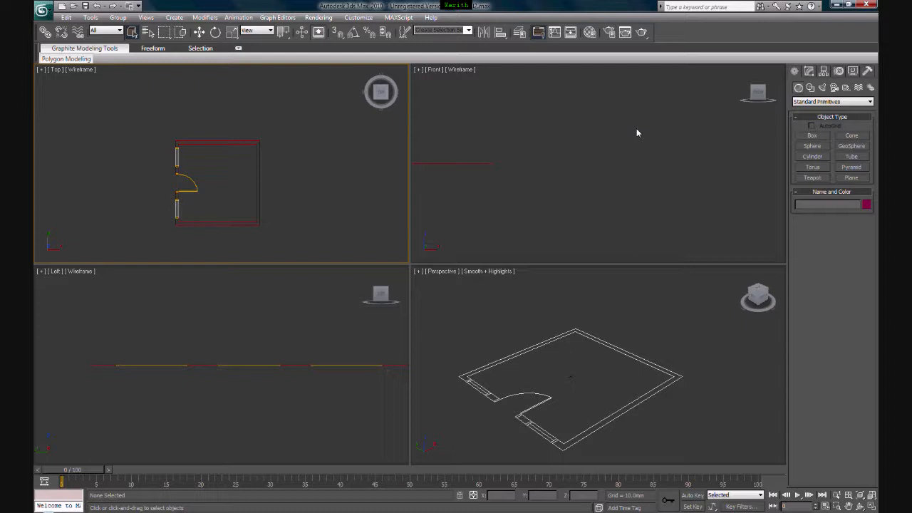
# Step: Open the layer manager and examine what the Door&Windows and Wall layers contain by hiding and showing each one
pyautogui.click(519, 33)
pyautogui.moveTo(434, 169); pyautogui.dragTo(392, 193)
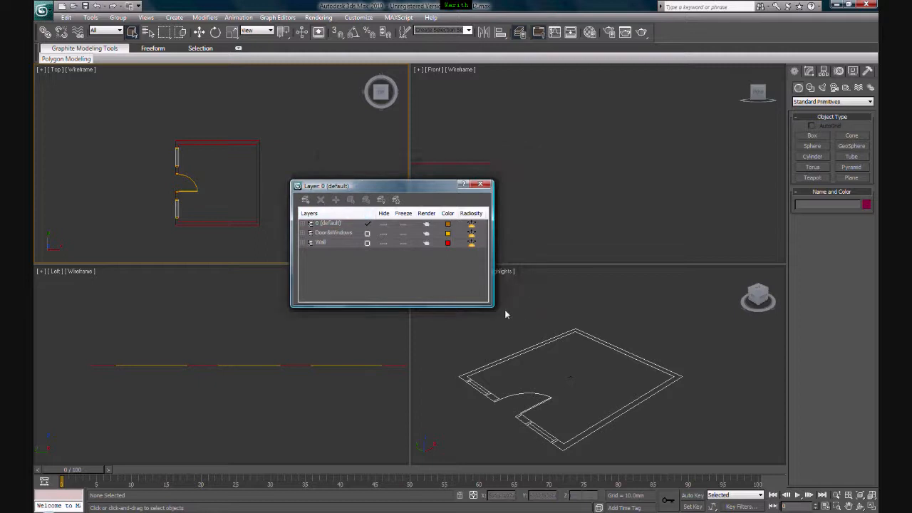
pyautogui.click(382, 233)
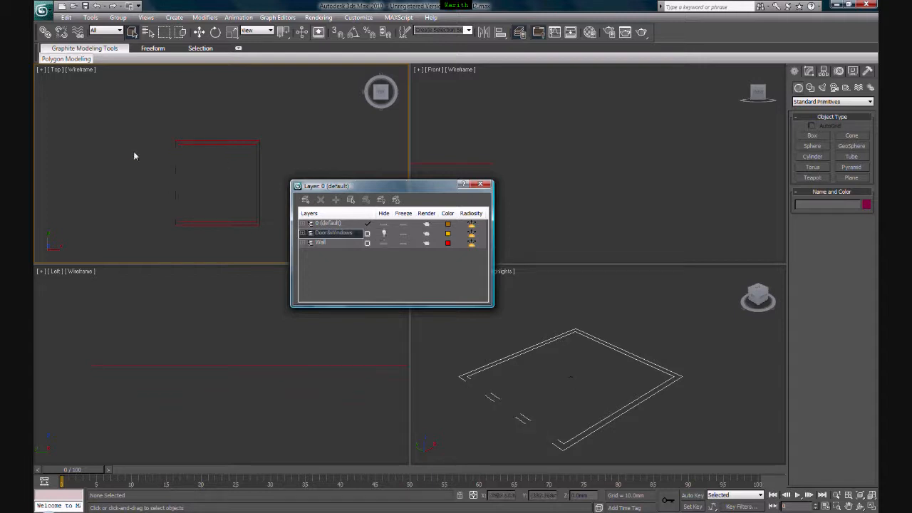
pyautogui.click(383, 233)
pyautogui.click(383, 243)
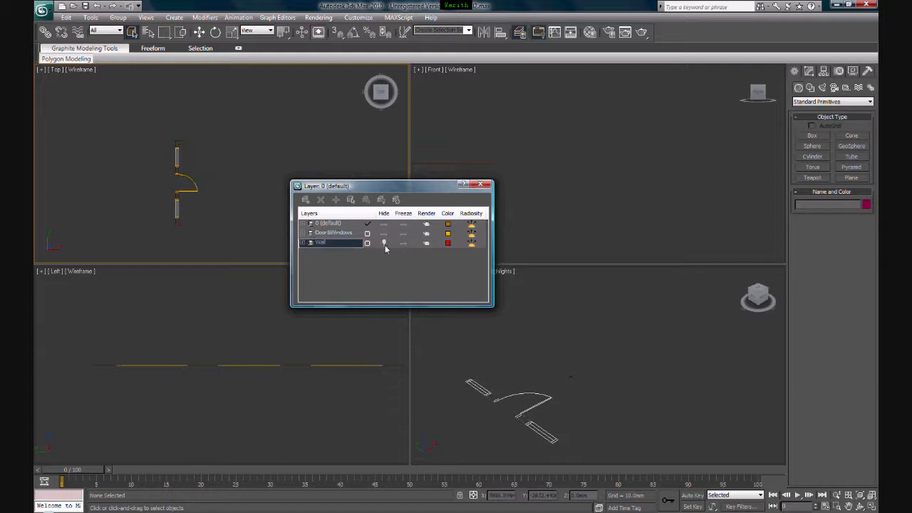
pyautogui.click(384, 246)
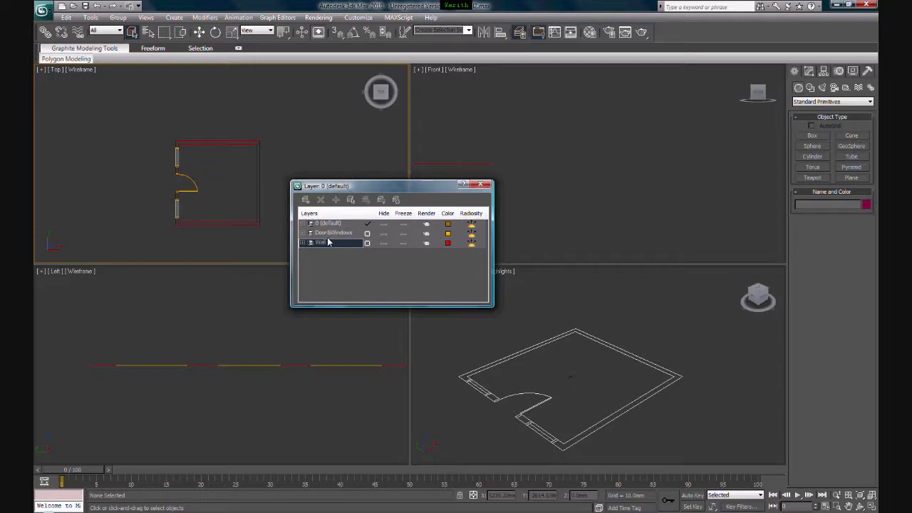
# Step: Create a new layer named 3D
pyautogui.click(307, 203)
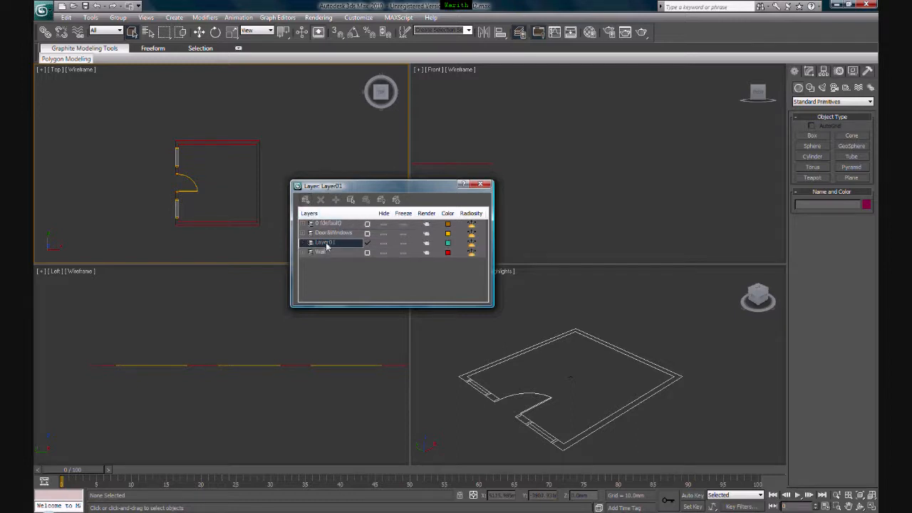
pyautogui.click(326, 243)
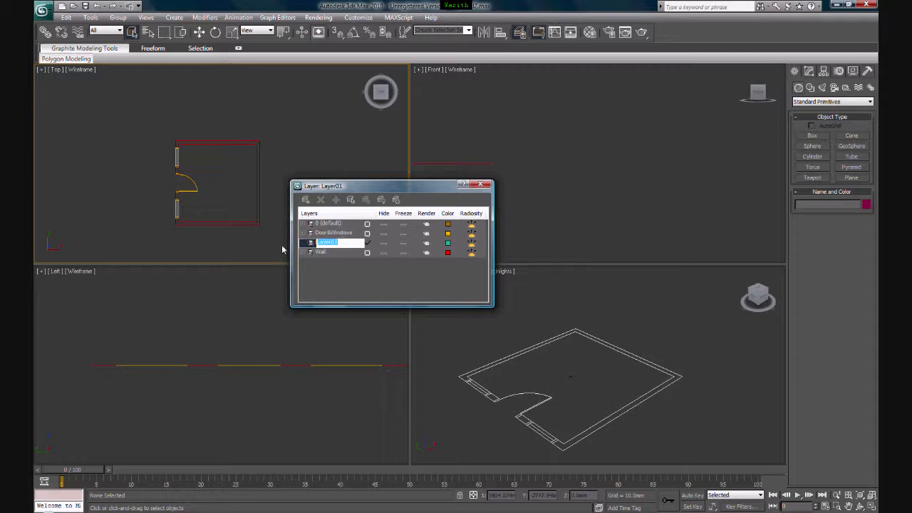
pyautogui.write('3D')
pyautogui.press('Return')
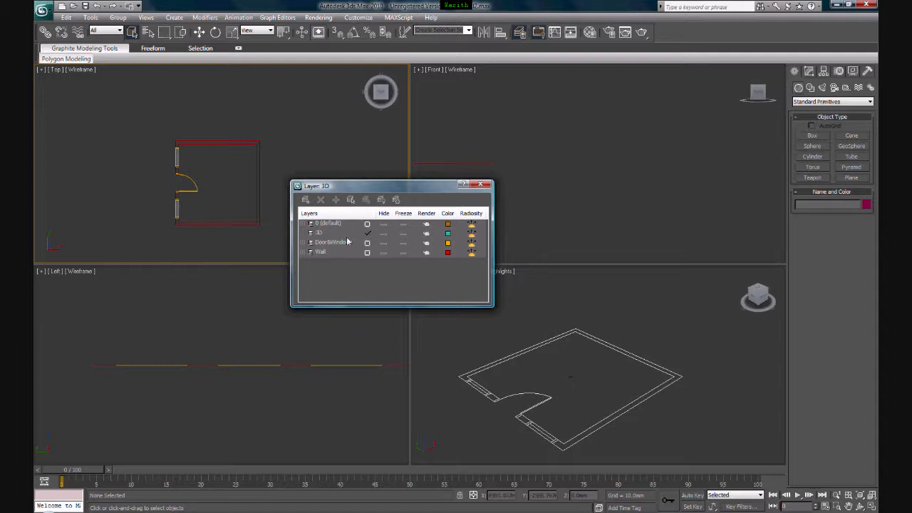
# Step: Select the 3D layer, close the layer manager and start the Wall tool from the AEC Extended objects
pyautogui.click(321, 237)
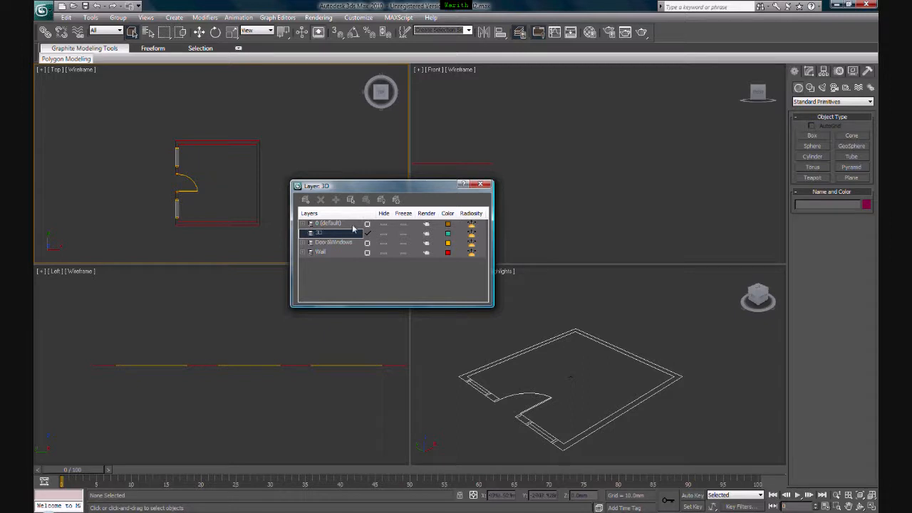
pyautogui.click(484, 185)
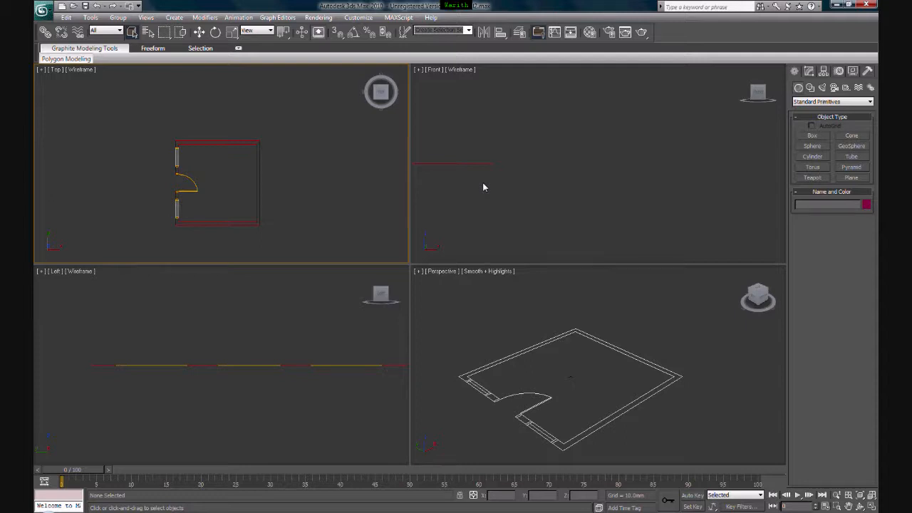
pyautogui.click(805, 102)
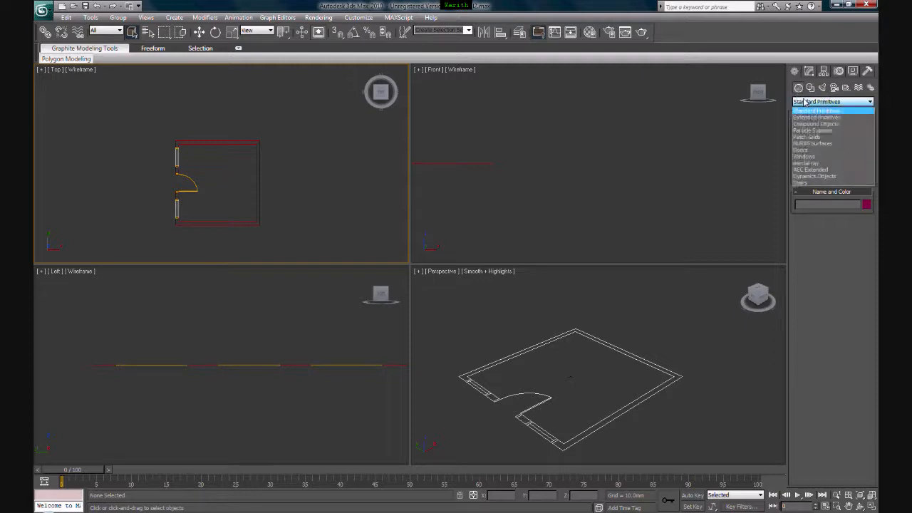
pyautogui.click(813, 170)
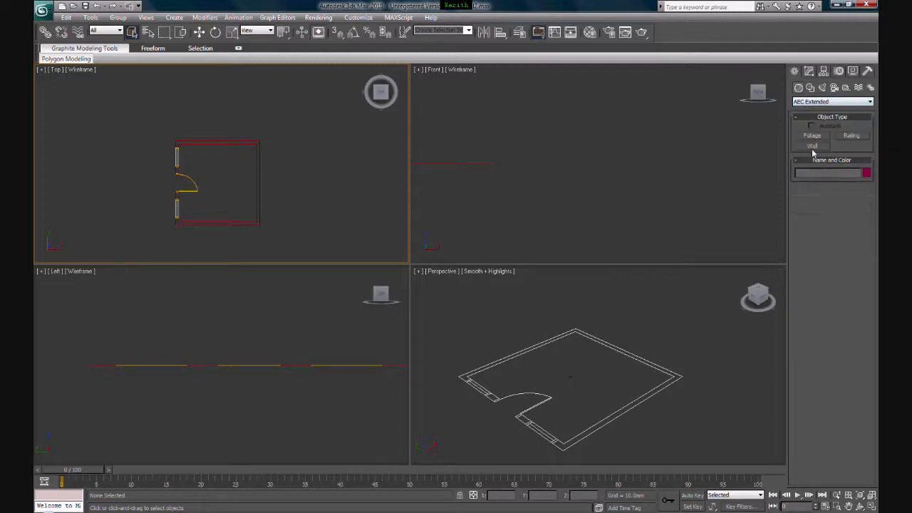
pyautogui.click(813, 146)
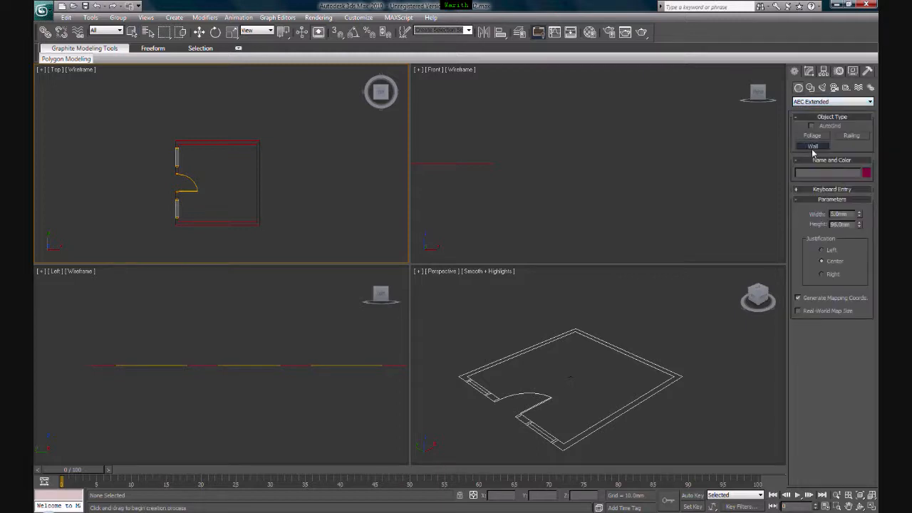
# Step: Set the new wall's width to 150 mm and its height to 3000 mm
pyautogui.doubleClick(845, 214)
pyautogui.press('Tab')
pyautogui.press('Tab')
pyautogui.write('152')
pyautogui.press('Return')
pyautogui.moveTo(848, 225); pyautogui.dragTo(774, 231)
pyautogui.write('3000')
pyautogui.press('Return')
pyautogui.rightClick(638, 203)
pyautogui.rightClick(572, 299)
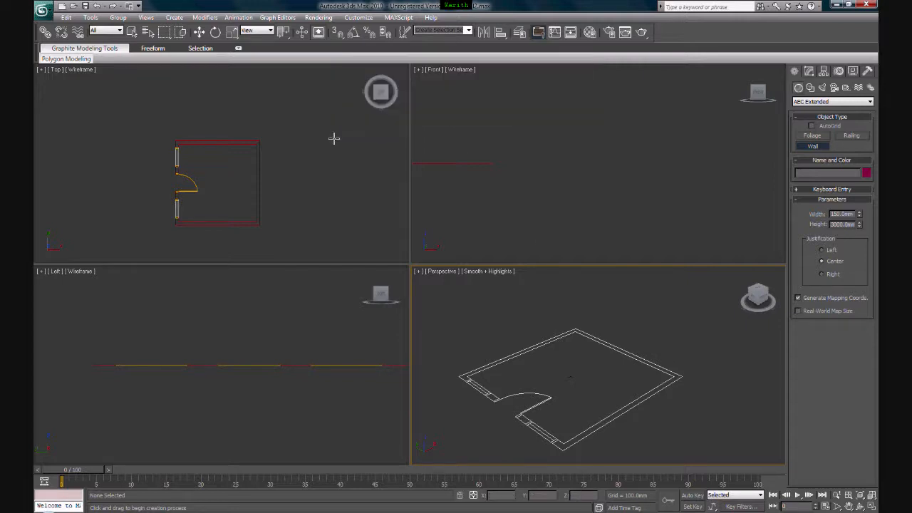
# Step: Configure snapping to use Vertex instead of Grid Points and turn snapping on
pyautogui.rightClick(339, 35)
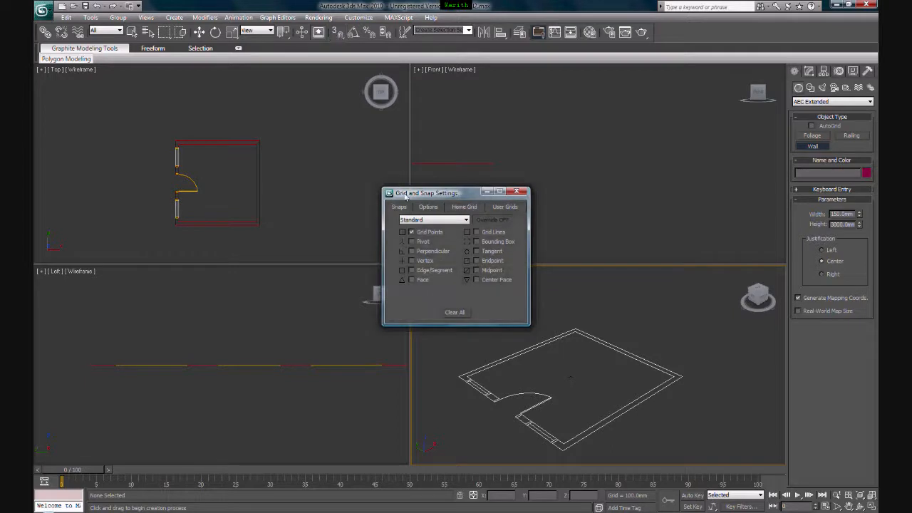
pyautogui.click(412, 233)
pyautogui.click(418, 260)
pyautogui.click(517, 193)
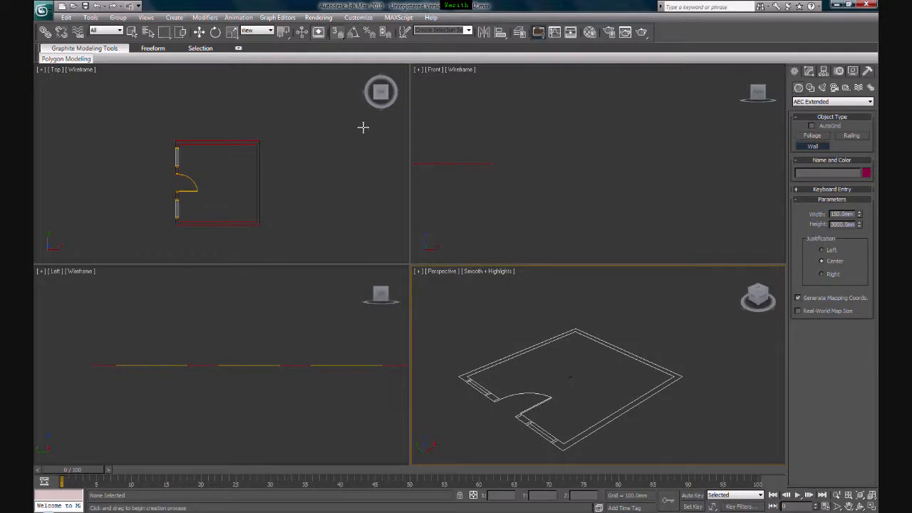
pyautogui.click(337, 35)
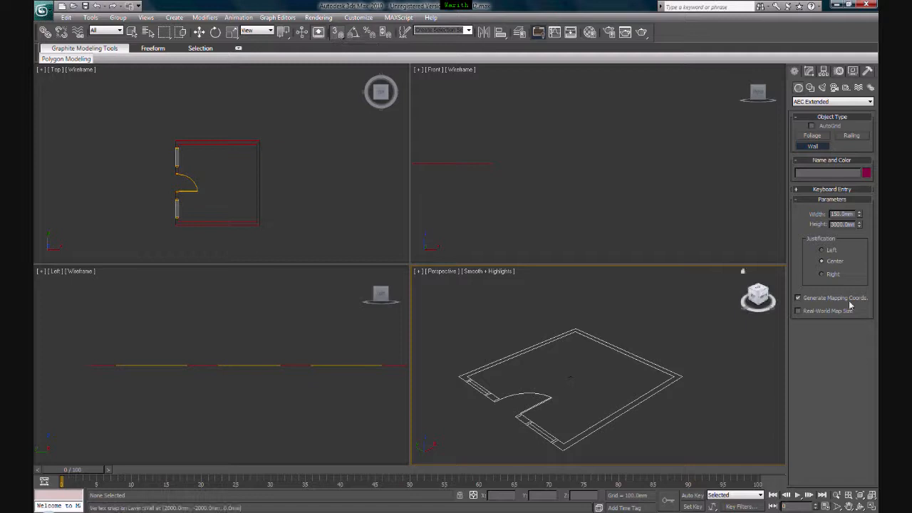
# Step: Try to trace the room's walls clockwise from the plan's upper-right inner corner, and delete the result
pyautogui.moveTo(572, 354); pyautogui.dragTo(590, 334, button='middle')
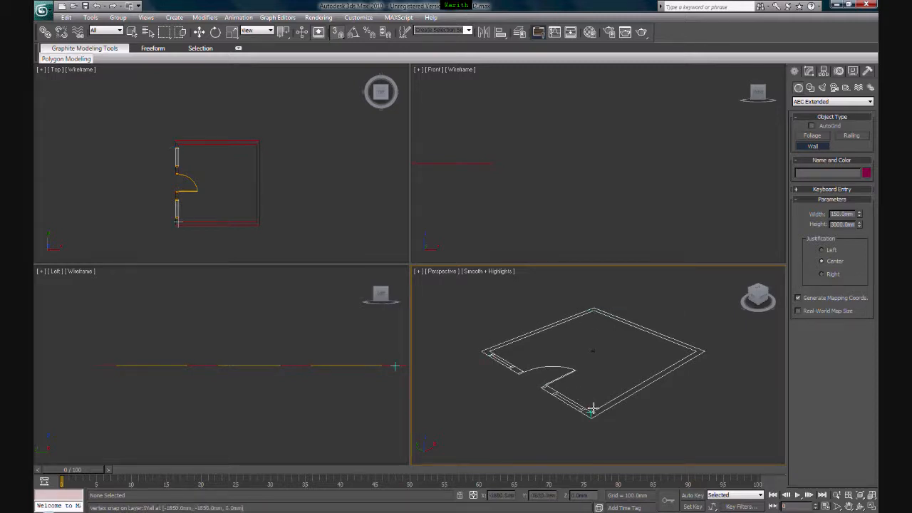
pyautogui.click(591, 310)
pyautogui.click(695, 348)
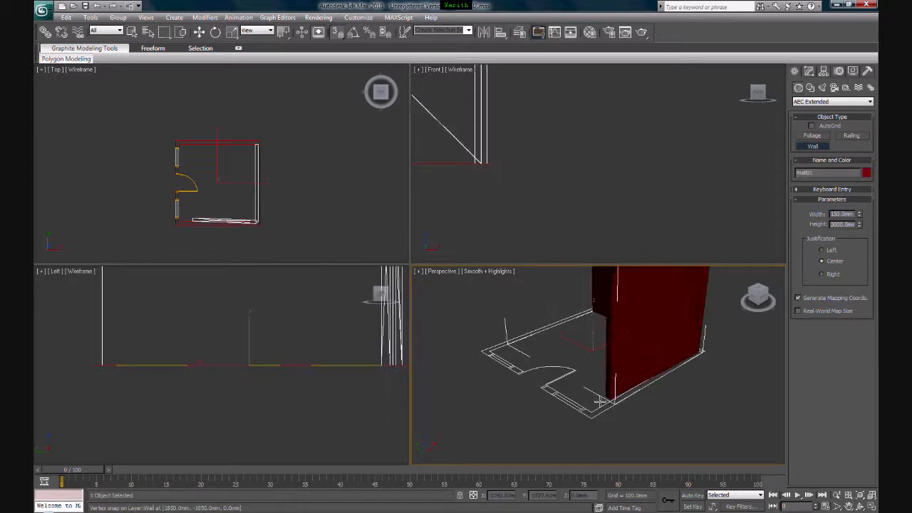
pyautogui.click(591, 414)
pyautogui.click(488, 350)
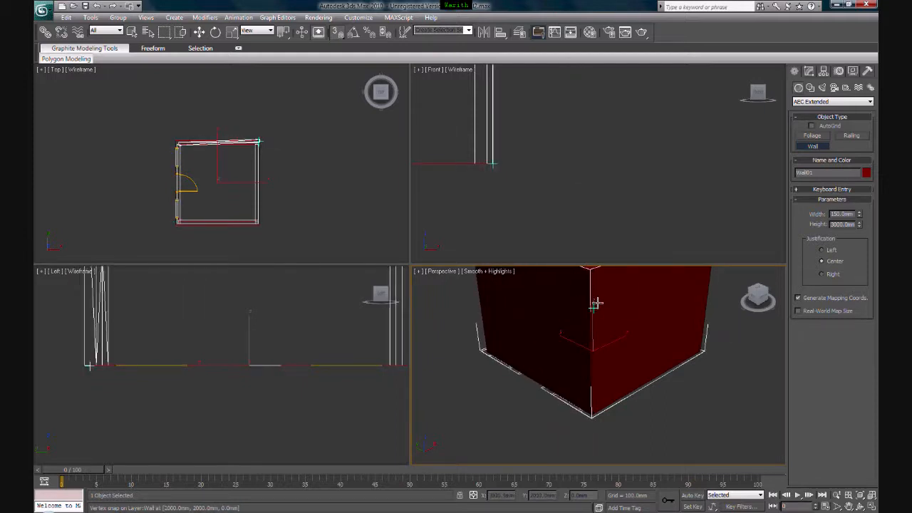
pyautogui.rightClick(597, 304)
pyautogui.rightClick(605, 336)
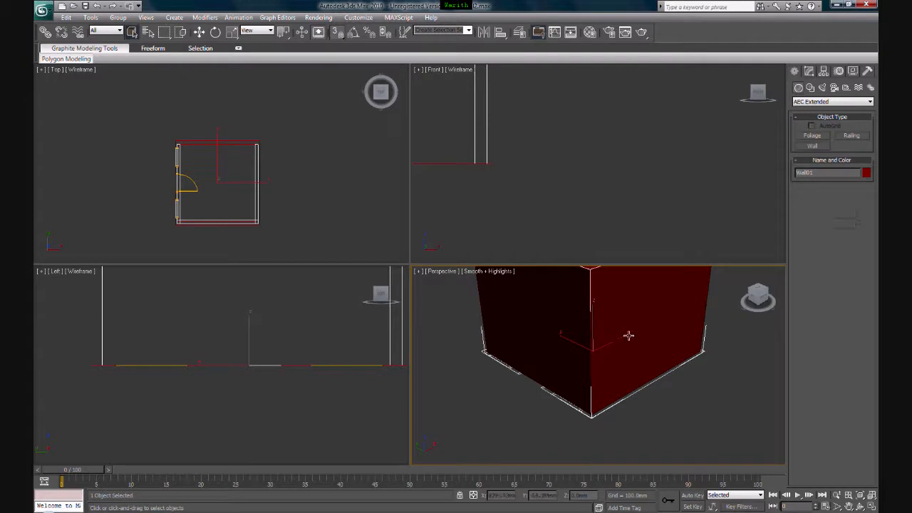
pyautogui.moveTo(628, 336); pyautogui.dragTo(627, 348, button='middle')
pyautogui.press('Delete')
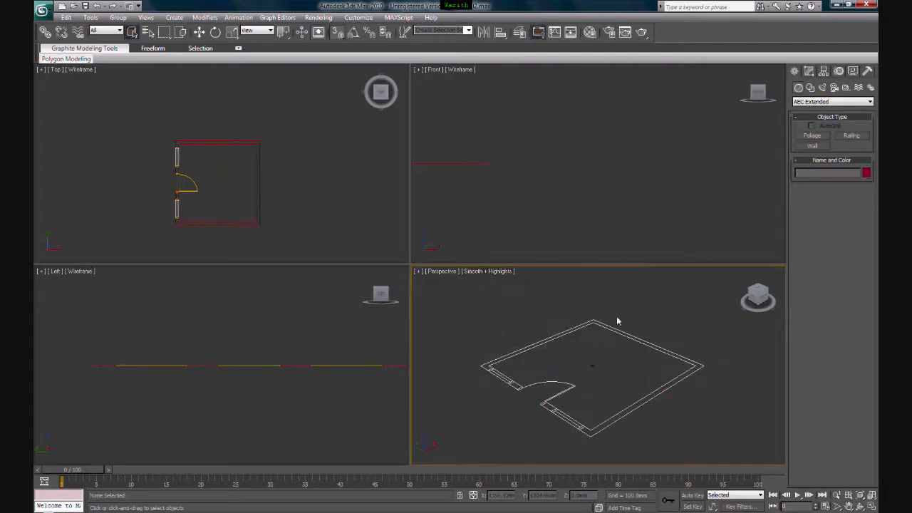
# Step: Try to trace a closed, welded wall from the plan's upper-left corner, inspect its corner alignment in the top view and delete it
pyautogui.click(814, 145)
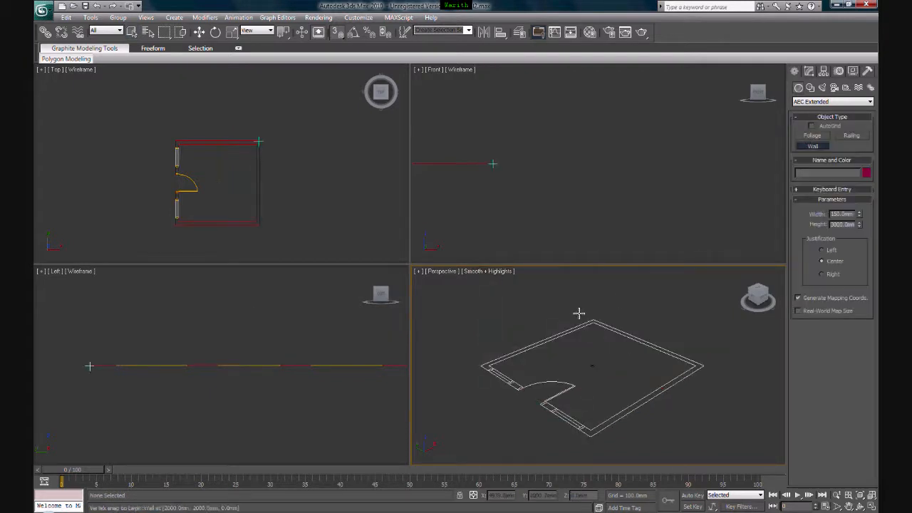
pyautogui.click(491, 368)
pyautogui.click(592, 322)
pyautogui.click(690, 361)
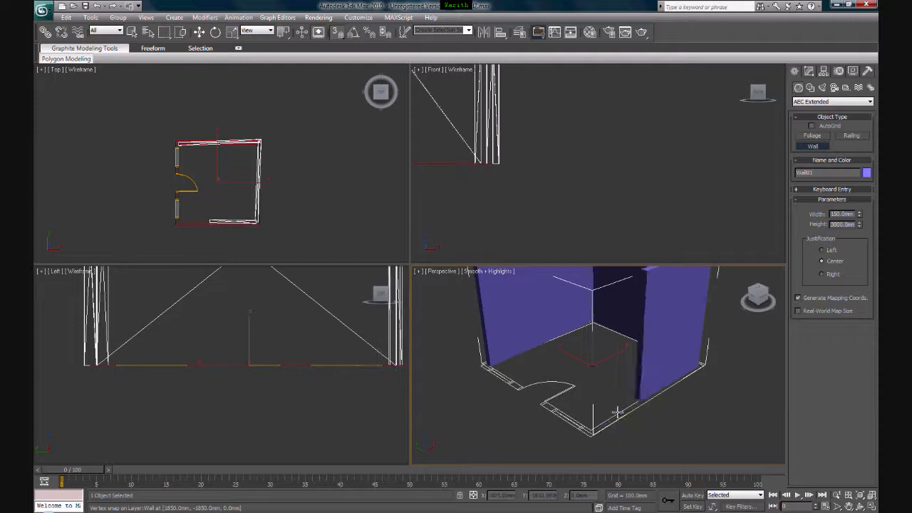
pyautogui.click(594, 426)
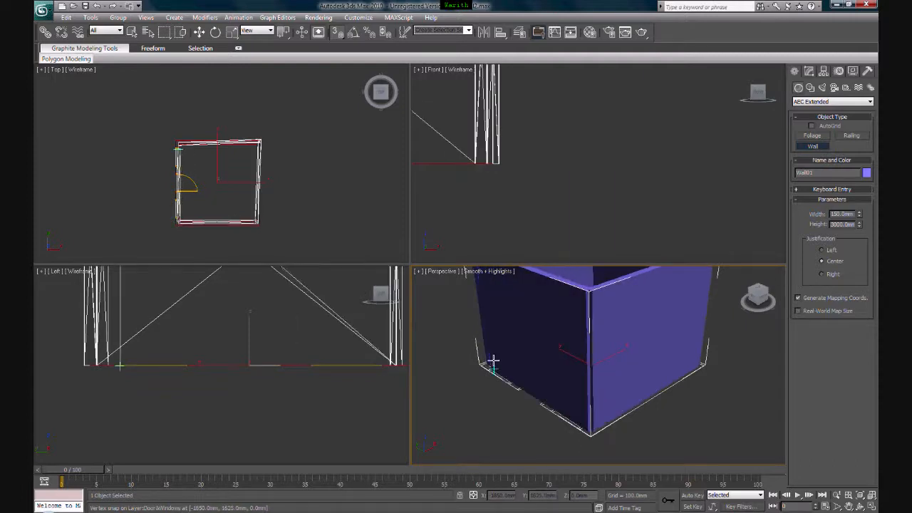
pyautogui.click(488, 363)
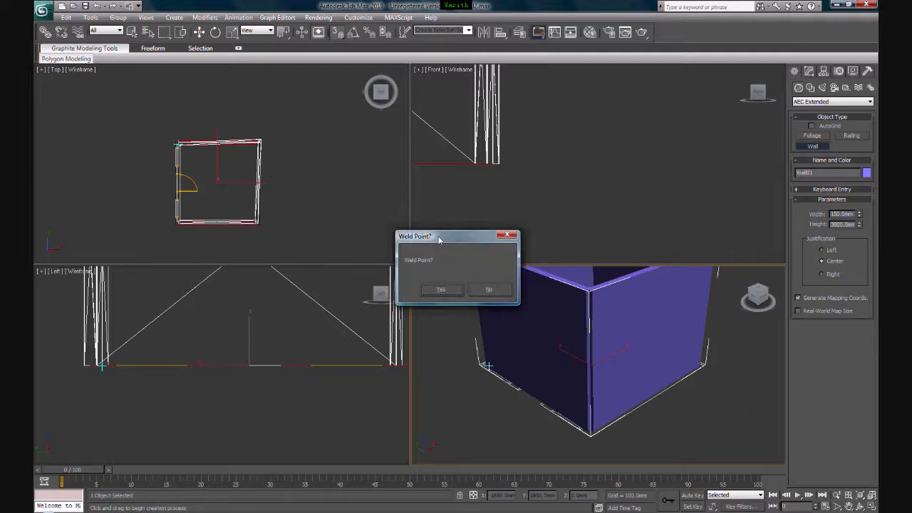
pyautogui.click(438, 289)
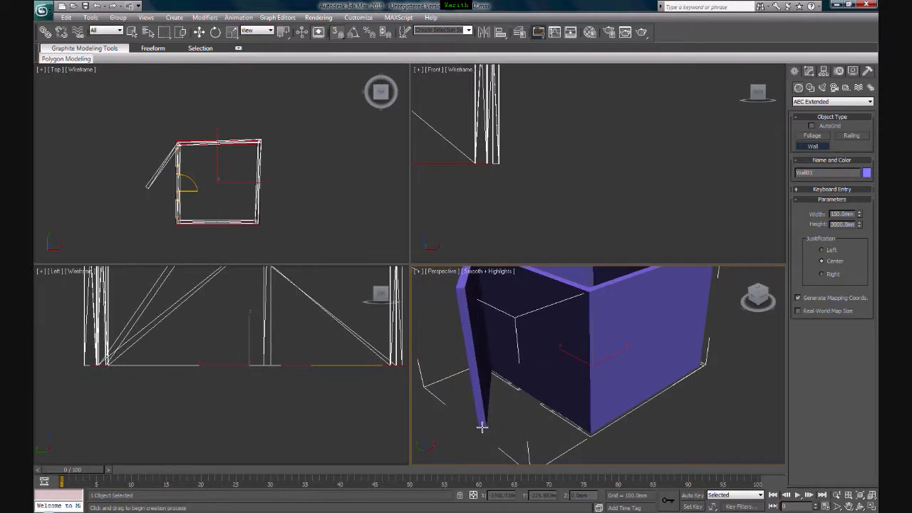
pyautogui.rightClick(482, 427)
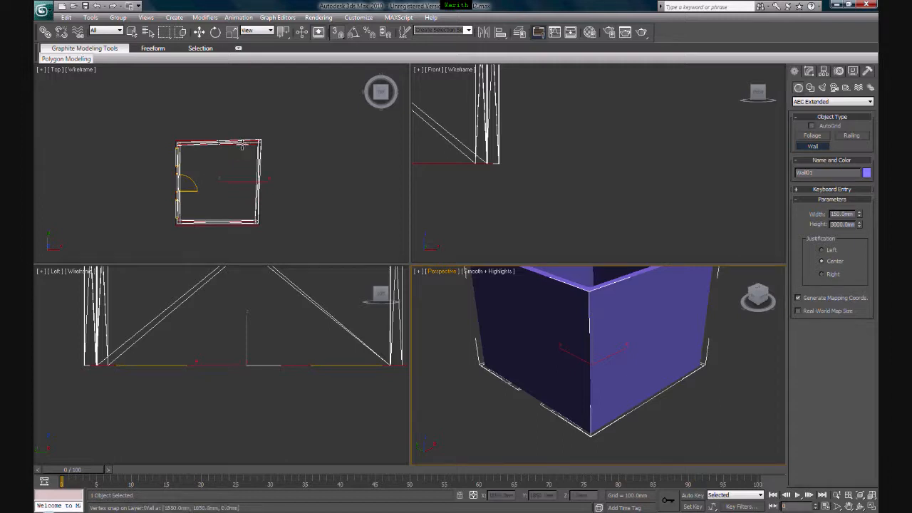
pyautogui.scroll(4, 253, 137)
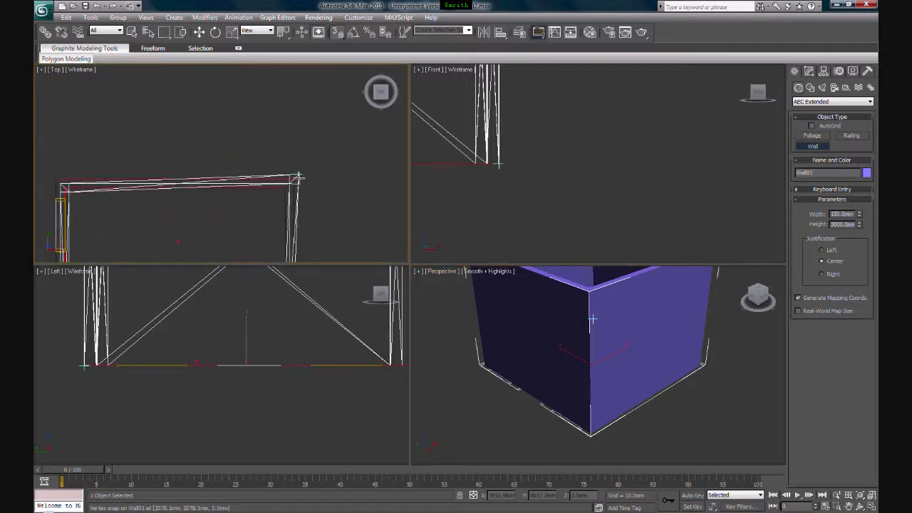
pyautogui.moveTo(267, 207); pyautogui.dragTo(322, 171, button='middle')
pyautogui.scroll(-3, 283, 187)
pyautogui.press('Delete')
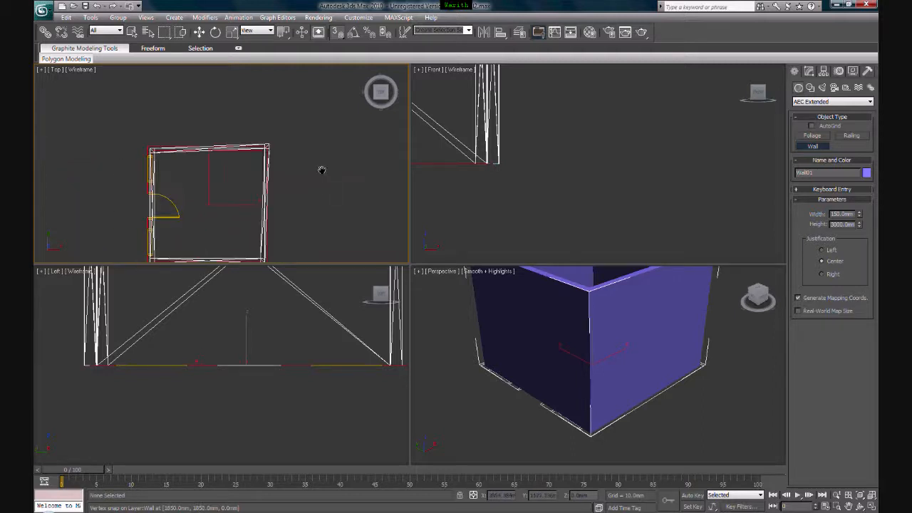
# Step: Trace the room's walls clockwise through the plan's four inner corners from the upper-left one, welding the end to the start point
pyautogui.scroll(3, 599, 330)
pyautogui.scroll(-2, 597, 345)
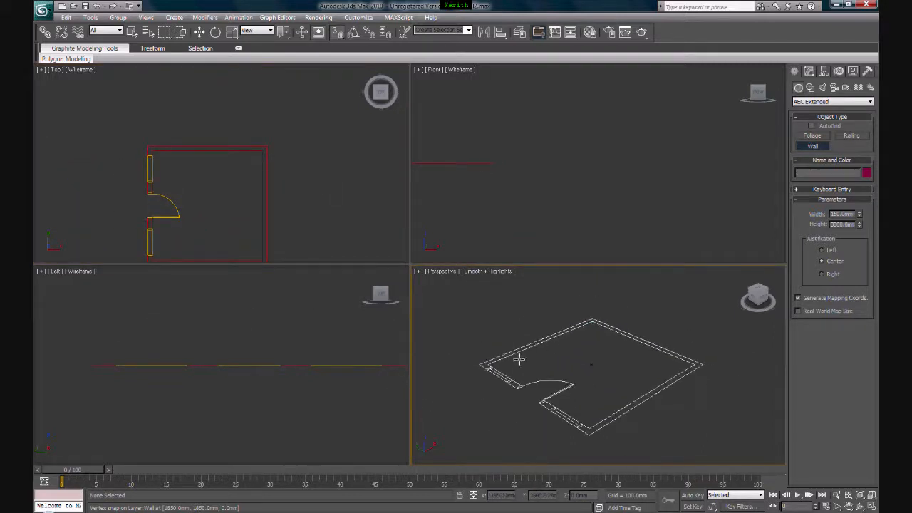
pyautogui.click(486, 364)
pyautogui.click(594, 322)
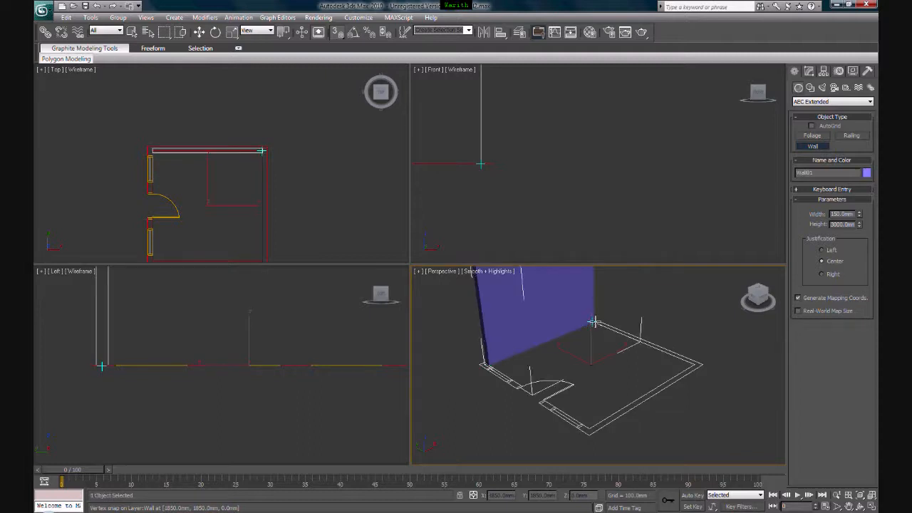
pyautogui.click(702, 364)
pyautogui.click(590, 426)
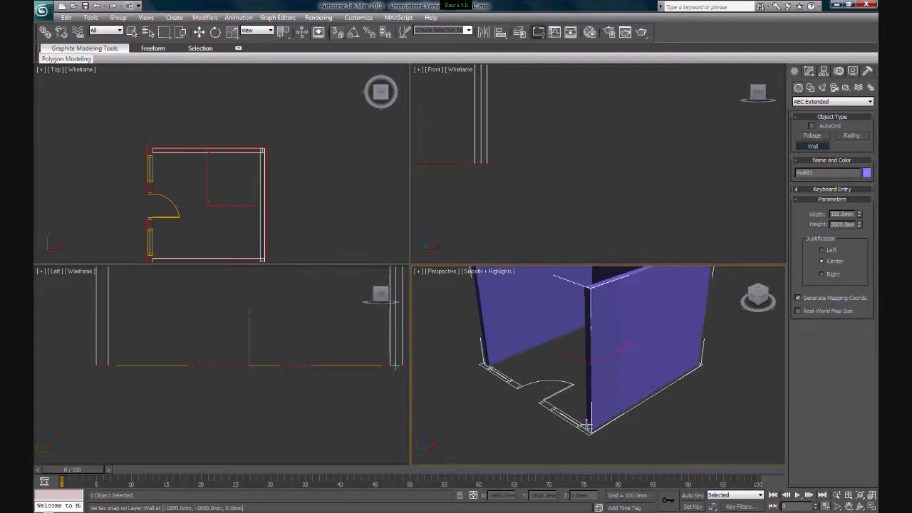
pyautogui.click(486, 364)
pyautogui.click(441, 291)
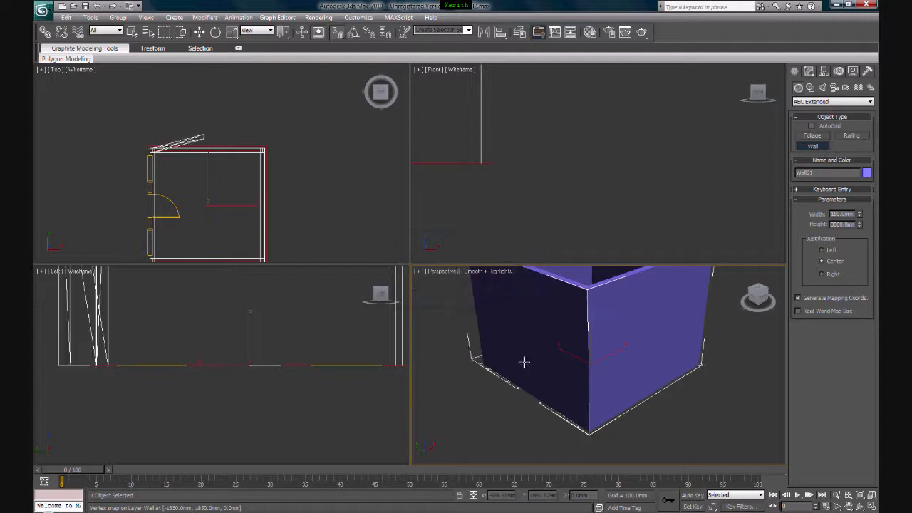
pyautogui.rightClick(431, 373)
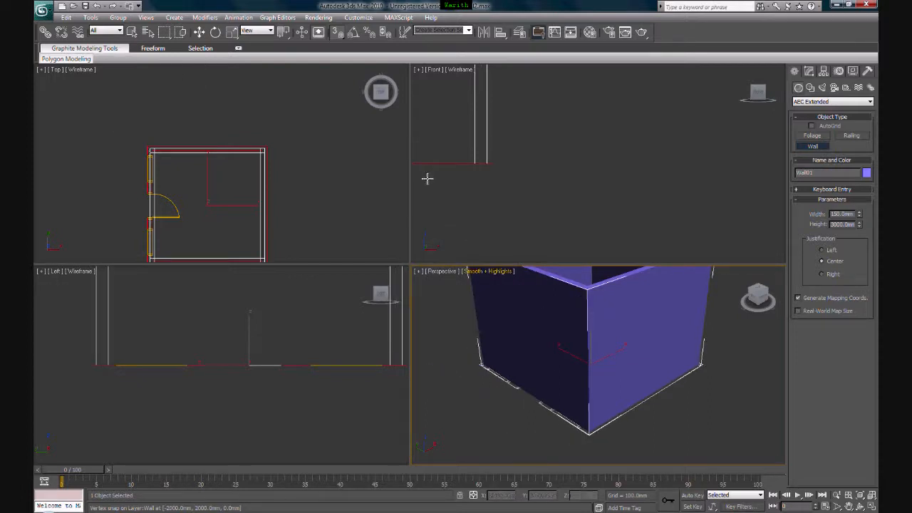
# Step: Set the wall's justification to Right to match the plan's wall lines, then exit the Wall tool and deselect the wall
pyautogui.scroll(4, 302, 142)
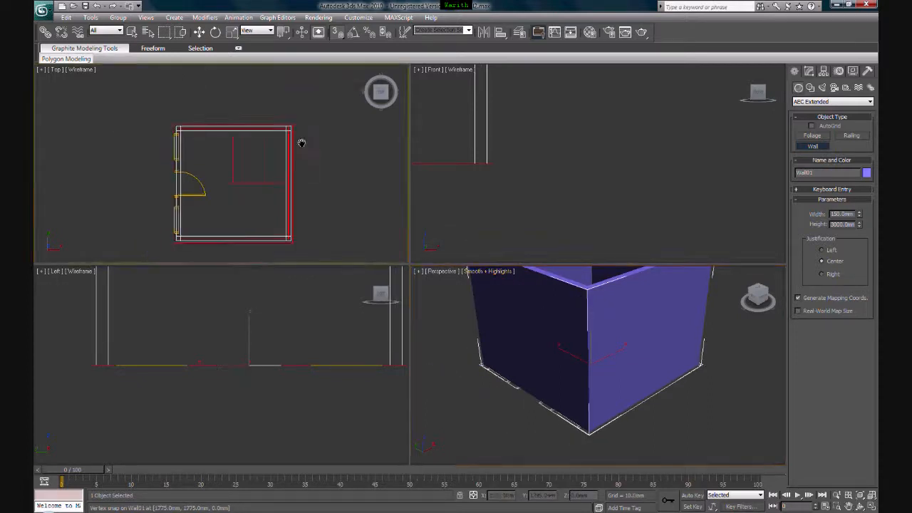
pyautogui.moveTo(301, 138); pyautogui.dragTo(294, 129, button='middle')
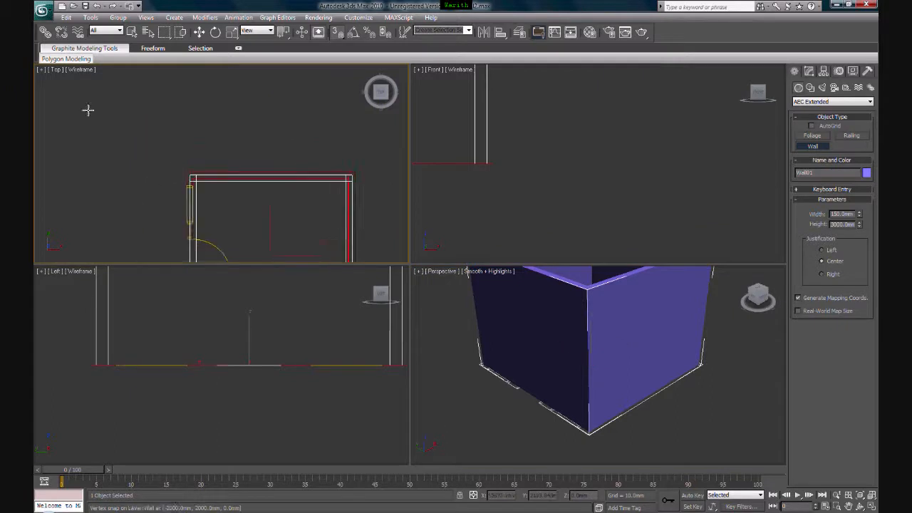
pyautogui.moveTo(181, 143); pyautogui.dragTo(126, 162, button='middle')
pyautogui.scroll(2, 128, 139)
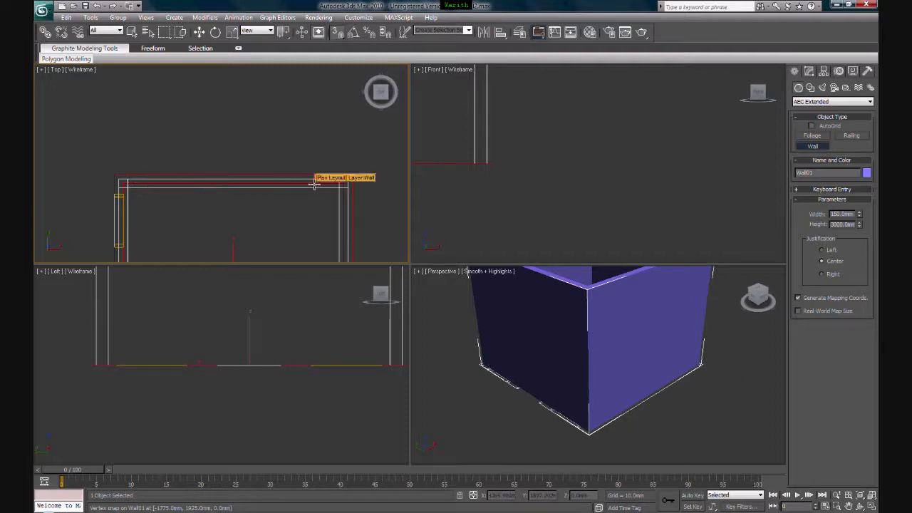
pyautogui.click(822, 251)
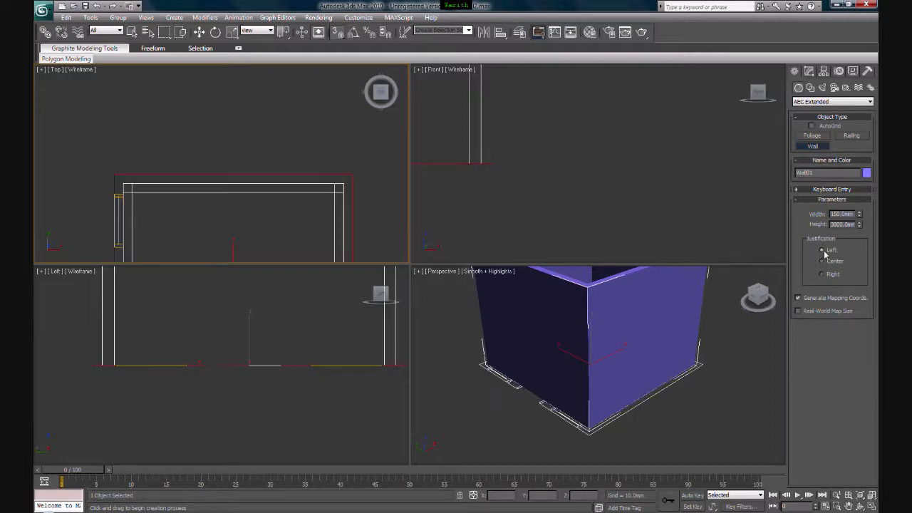
pyautogui.click(823, 275)
pyautogui.scroll(-2, 217, 128)
pyautogui.moveTo(274, 176); pyautogui.dragTo(296, 158, button='middle')
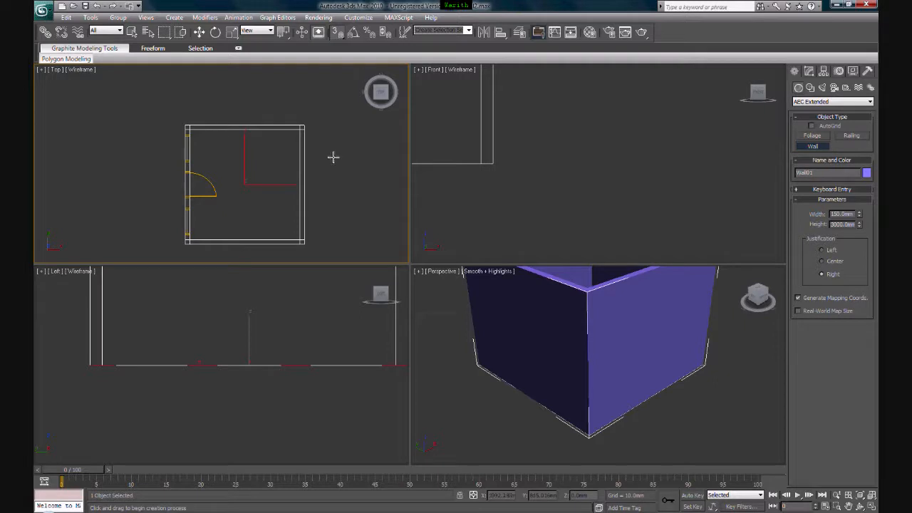
pyautogui.scroll(-4, 527, 367)
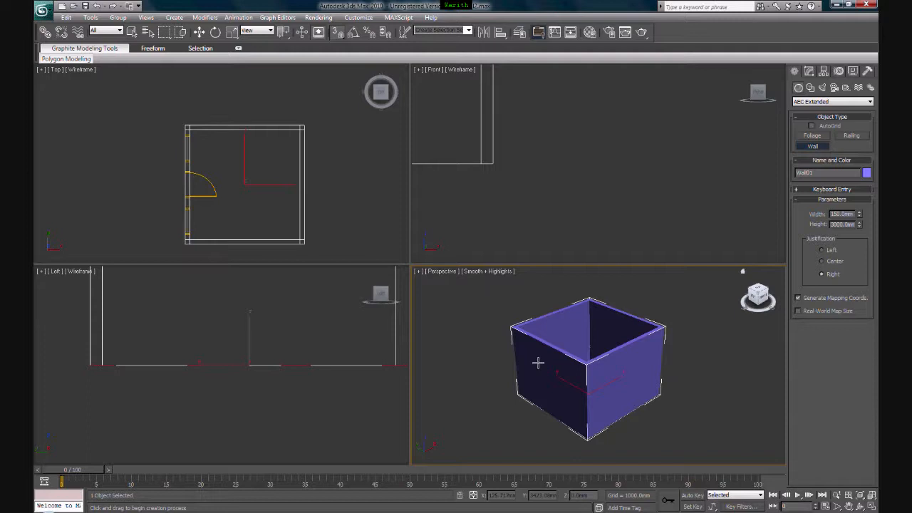
pyautogui.rightClick(509, 345)
pyautogui.click(487, 341)
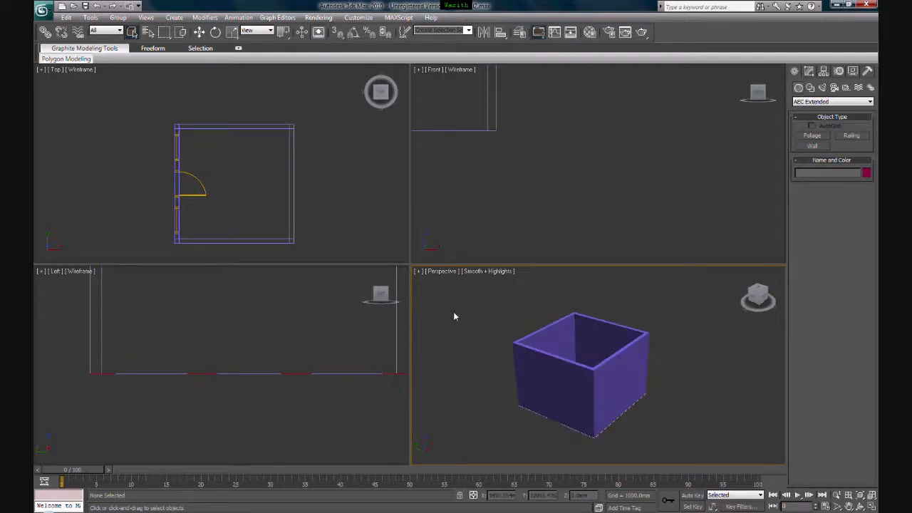
# Step: Create a pivot door snapped to the plan's door opening, 900 mm wide, 150 mm deep and about 1267 mm high
pyautogui.click(803, 104)
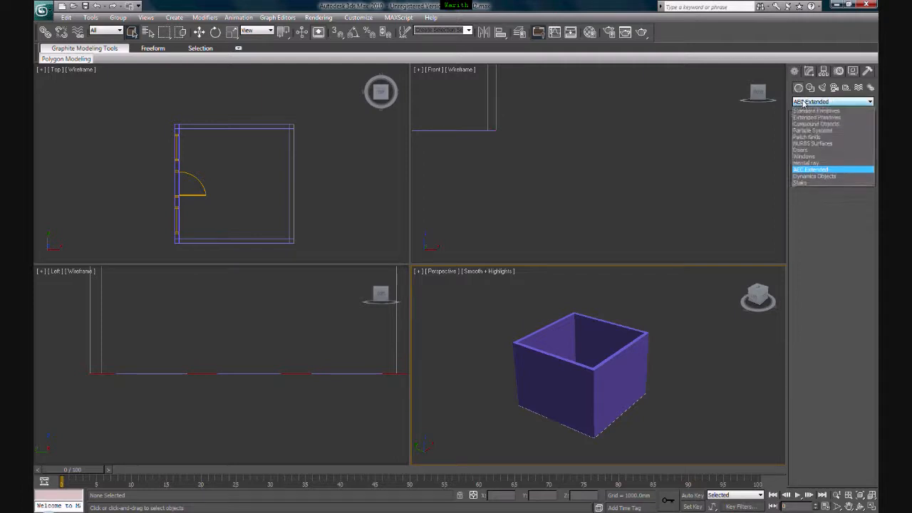
pyautogui.click(813, 155)
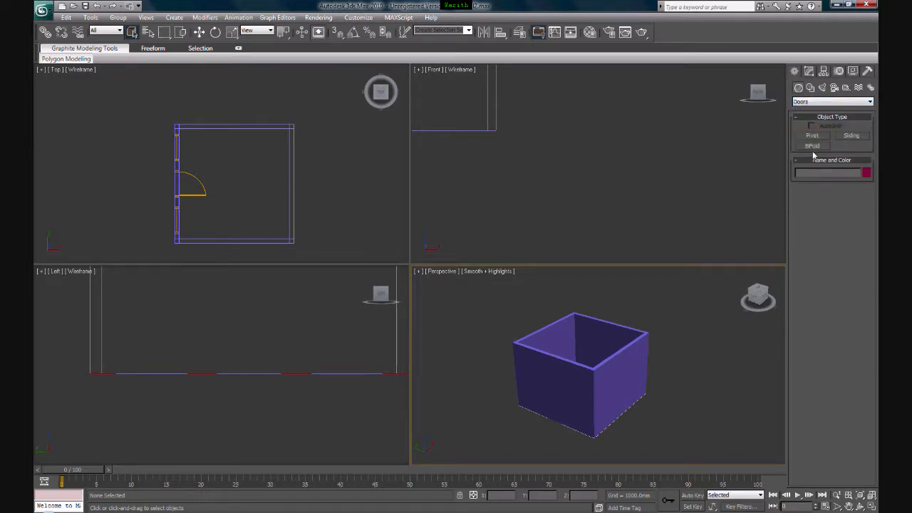
pyautogui.click(813, 136)
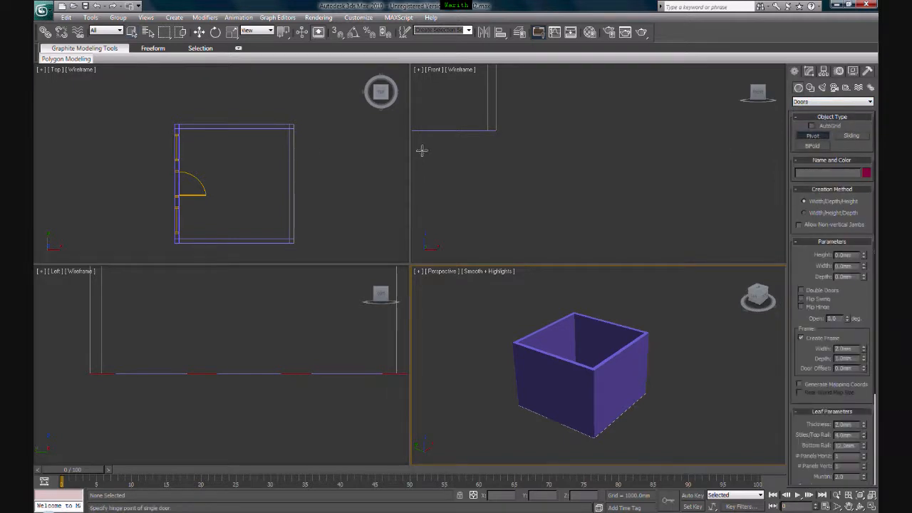
pyautogui.moveTo(187, 158); pyautogui.dragTo(218, 161, button='middle')
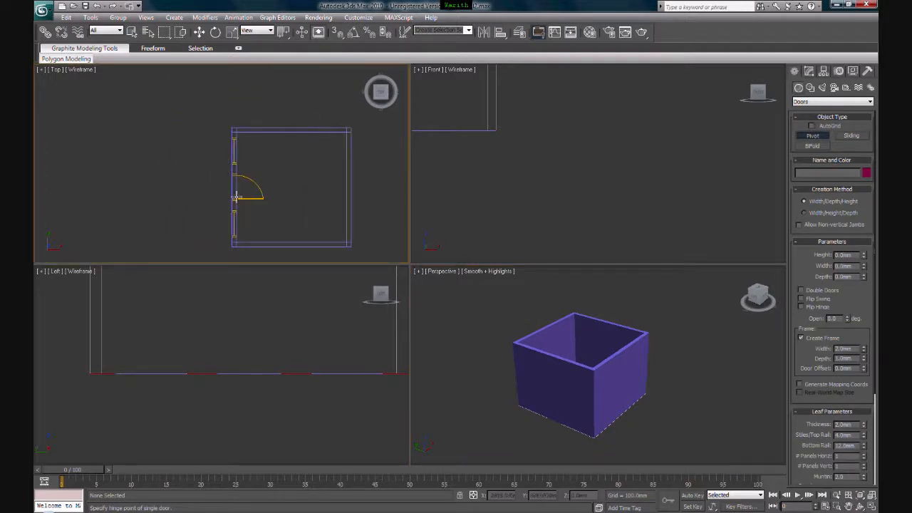
pyautogui.scroll(5, 246, 207)
pyautogui.moveTo(246, 206); pyautogui.dragTo(264, 152, button='middle')
pyautogui.scroll(3, 265, 152)
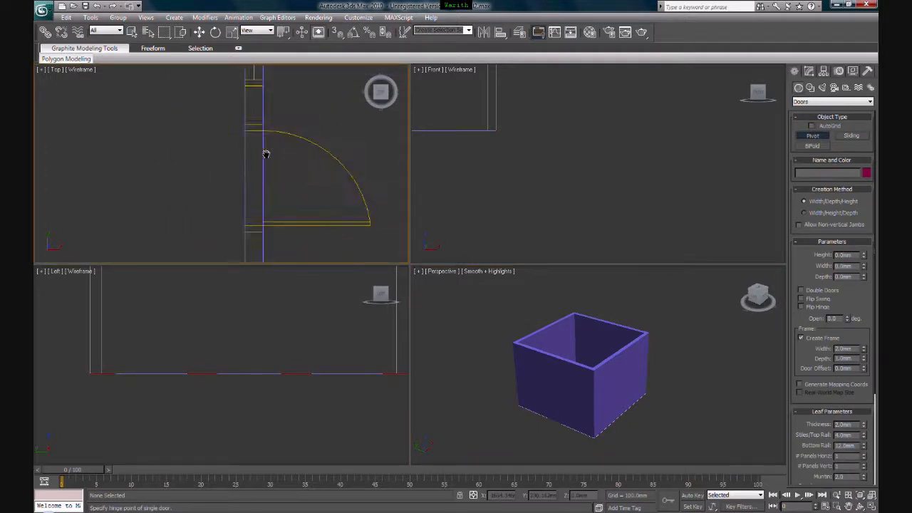
pyautogui.click(338, 33)
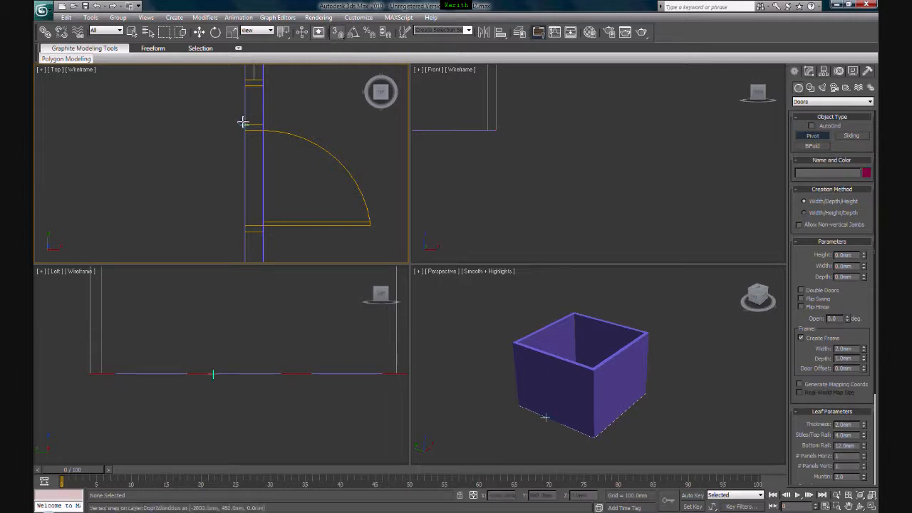
pyautogui.moveTo(244, 126); pyautogui.dragTo(244, 230)
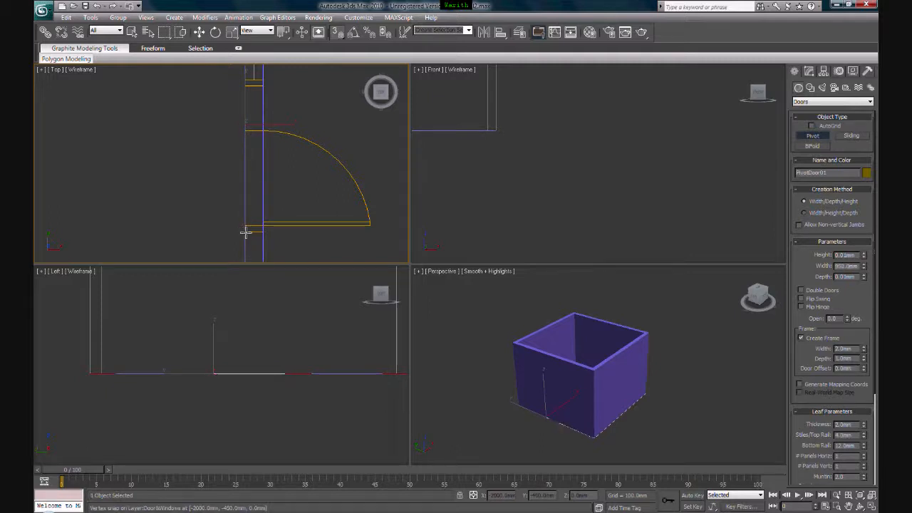
pyautogui.click(264, 233)
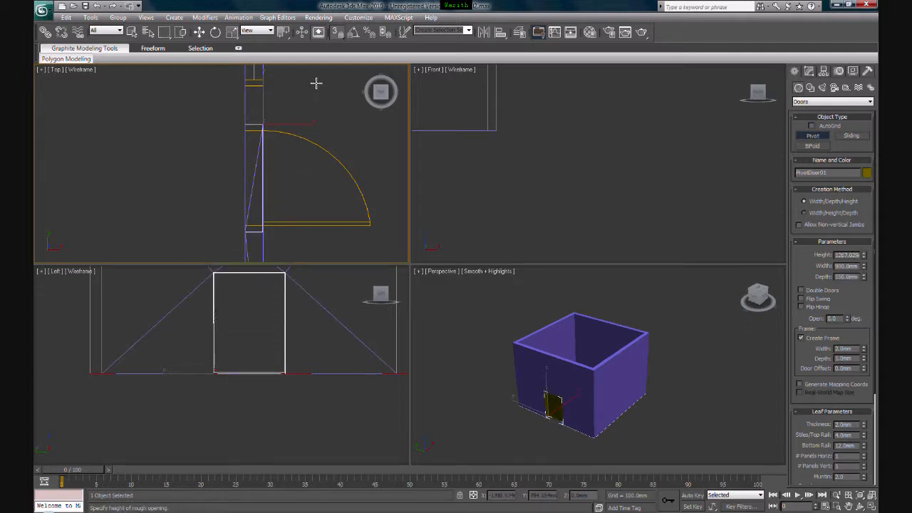
pyautogui.click(611, 358)
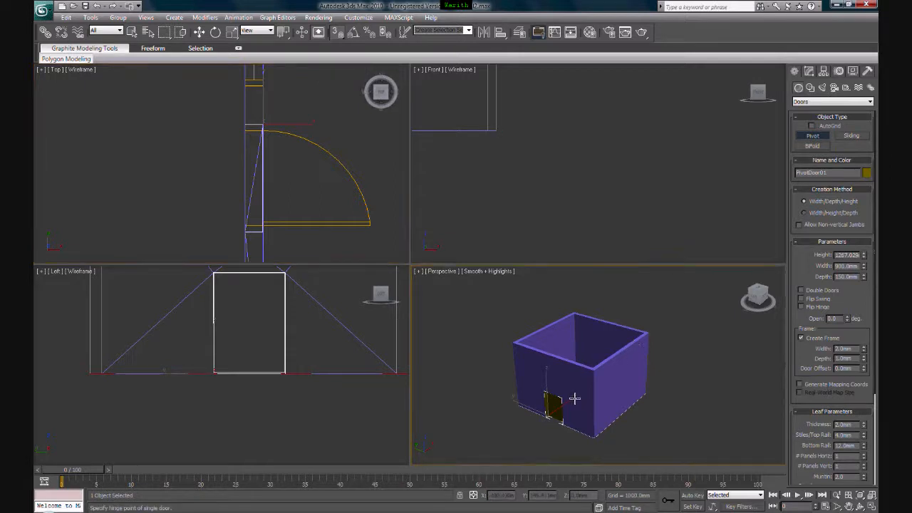
# Step: Set the pivot door's height to 2100 mm
pyautogui.scroll(4, 574, 398)
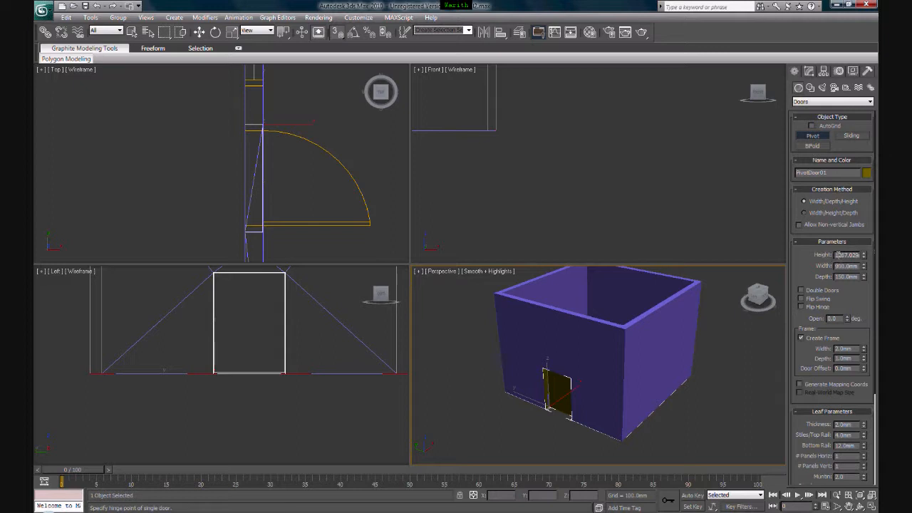
pyautogui.moveTo(836, 256); pyautogui.dragTo(877, 255)
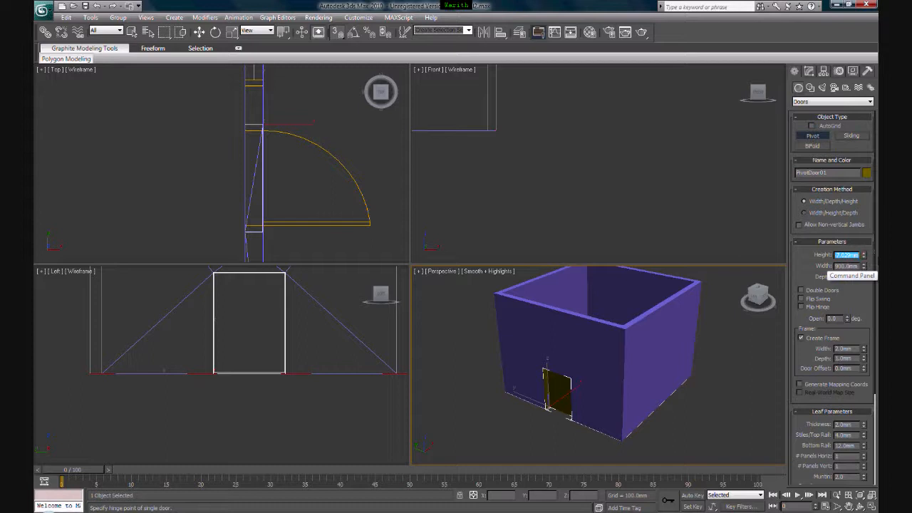
pyautogui.write('2100')
pyautogui.press('Return')
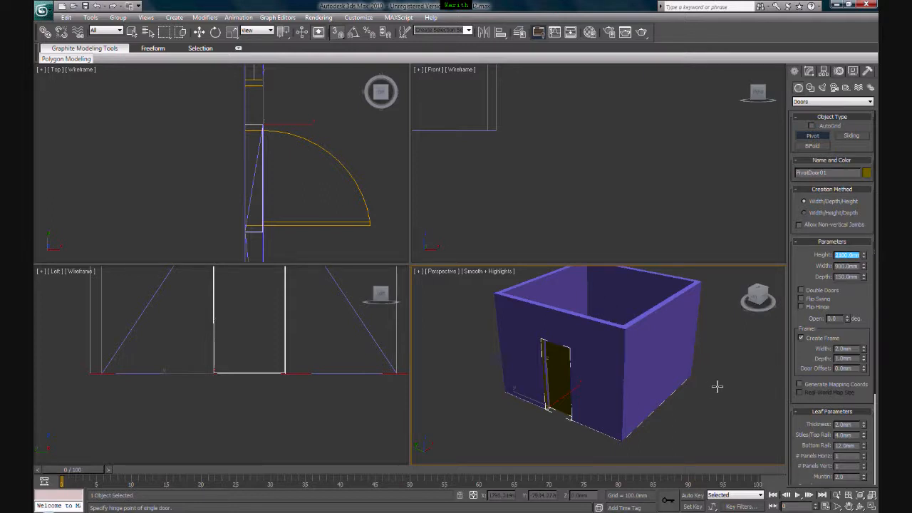
# Step: Set the door frame's width to 100 mm and its depth to 50 mm
pyautogui.moveTo(711, 378); pyautogui.dragTo(690, 383, button='middle')
pyautogui.scroll(4, 529, 407)
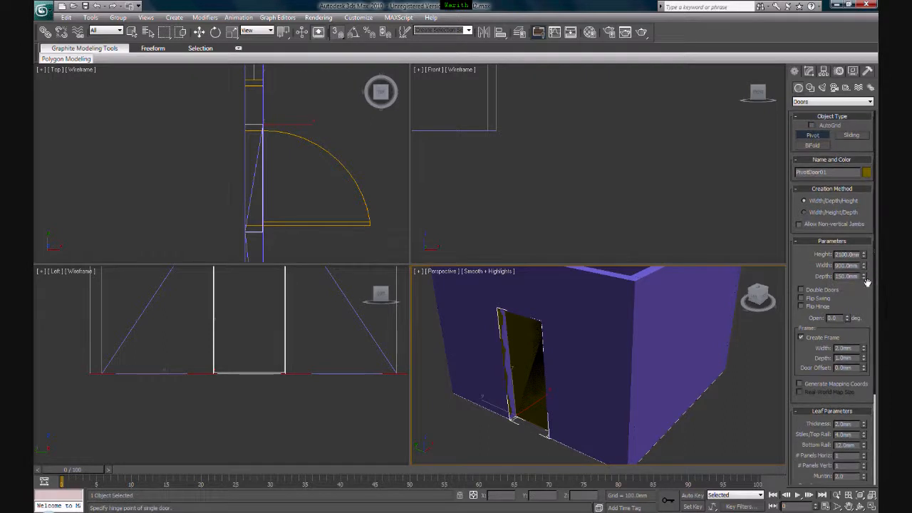
pyautogui.moveTo(875, 300); pyautogui.dragTo(874, 352)
pyautogui.moveTo(865, 287); pyautogui.dragTo(827, 287)
pyautogui.write('100')
pyautogui.press('Return')
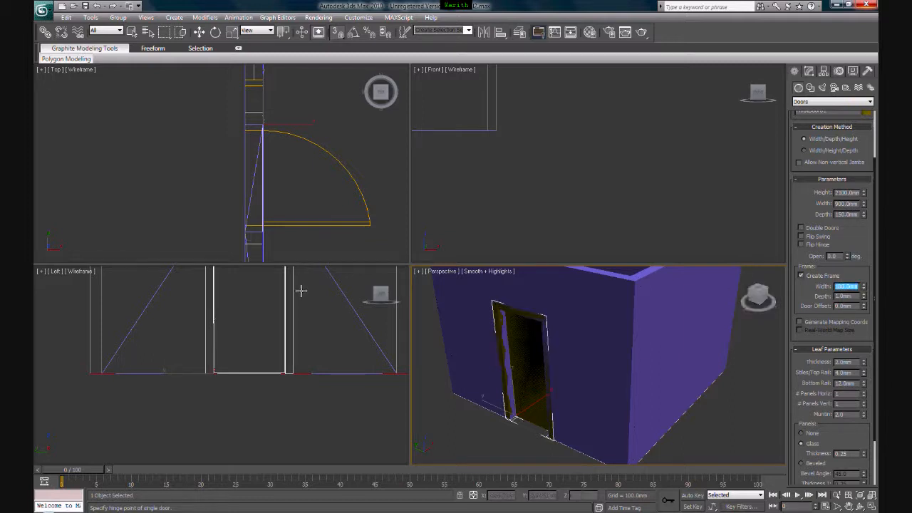
pyautogui.moveTo(519, 365); pyautogui.dragTo(535, 378, button='middle')
pyautogui.doubleClick(848, 295)
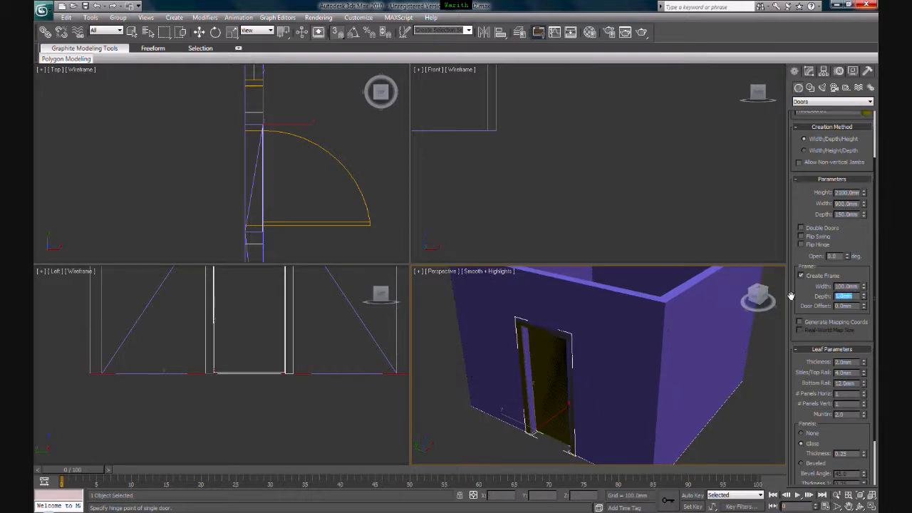
pyautogui.write('50')
pyautogui.press('Return')
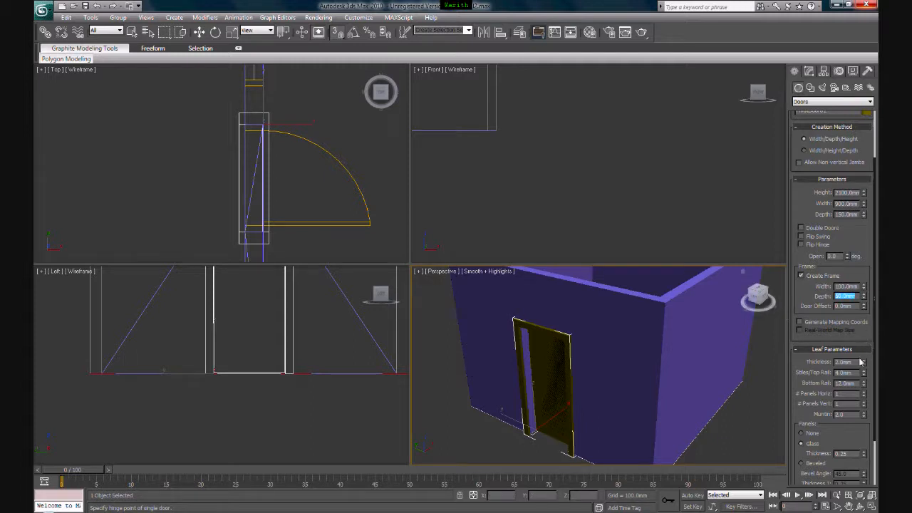
# Step: Set the door leaf's thickness to 30 mm, exit the Pivot door tool and deselect the door
pyautogui.scroll(3, 274, 214)
pyautogui.moveTo(299, 240); pyautogui.dragTo(279, 197, button='middle')
pyautogui.moveTo(856, 361); pyautogui.dragTo(757, 365)
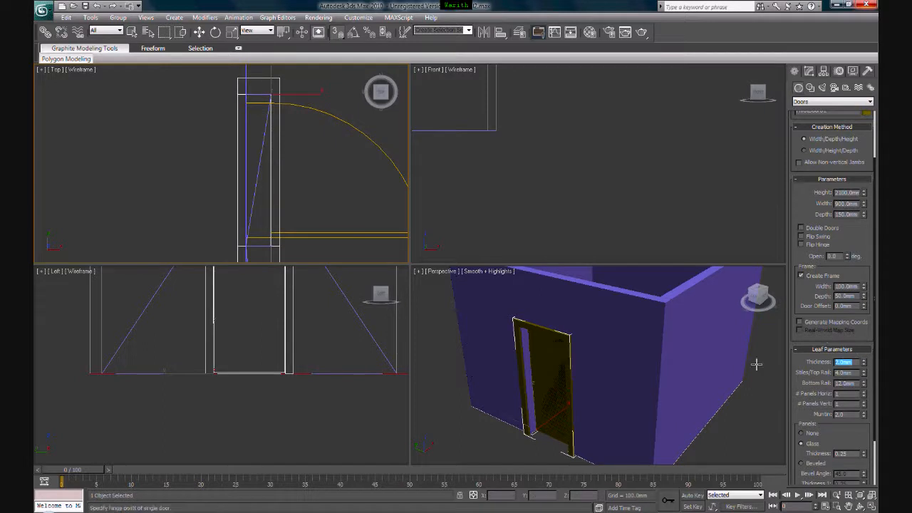
pyautogui.write('30')
pyautogui.press('Return')
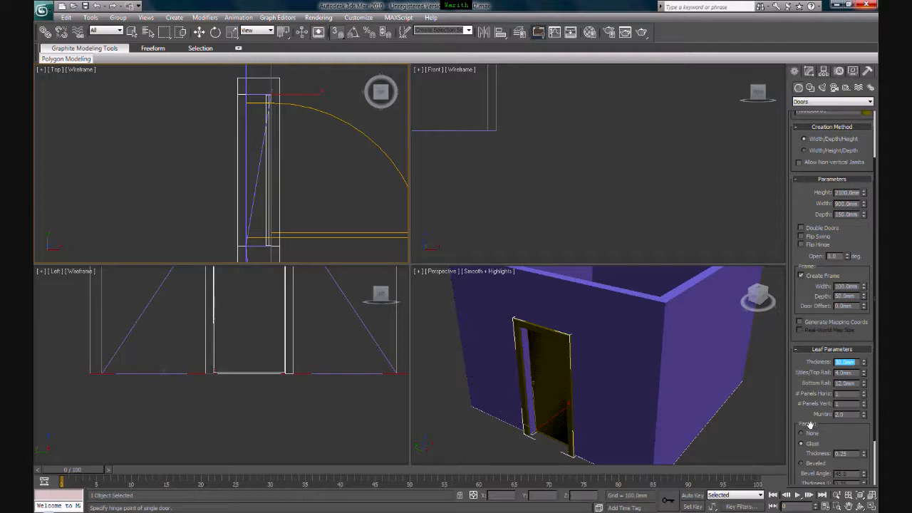
pyautogui.keyDown('alt'); pyautogui.moveTo(623, 346); pyautogui.dragTo(577, 376, button='middle'); pyautogui.keyUp('alt')
pyautogui.scroll(-3, 577, 376)
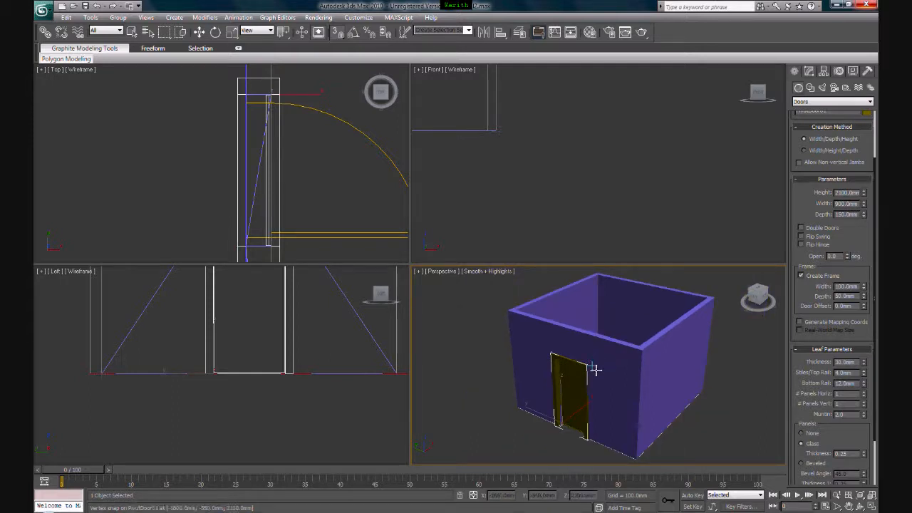
pyautogui.click(596, 366)
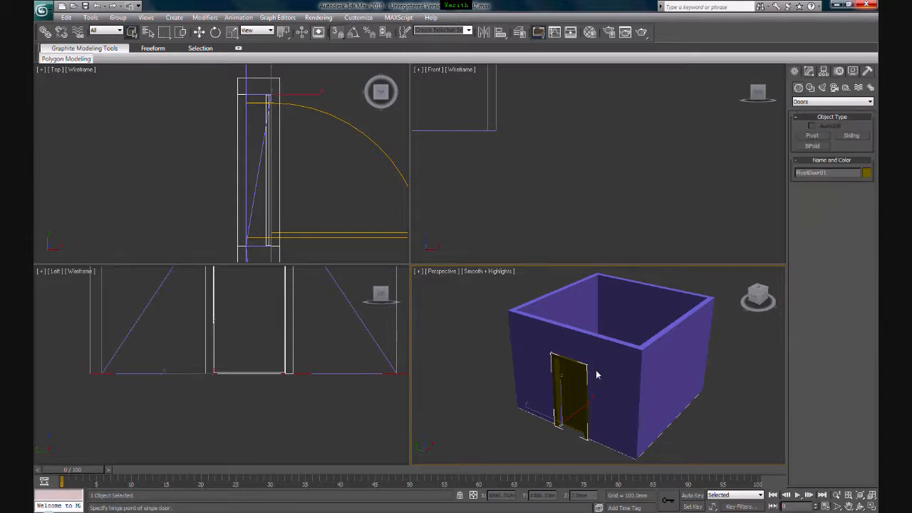
pyautogui.click(489, 368)
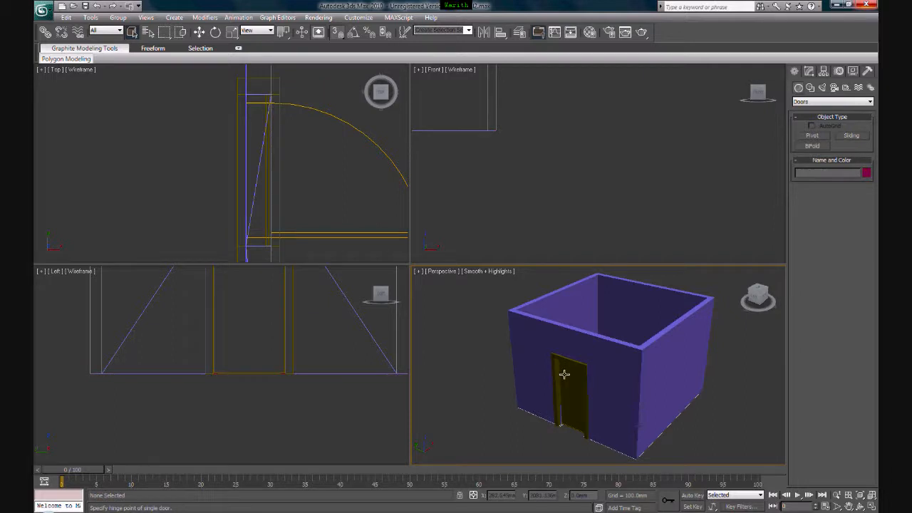
# Step: Change the pivot door's object color to the dark reddish brown of the 3ds Max palette
pyautogui.click(565, 373)
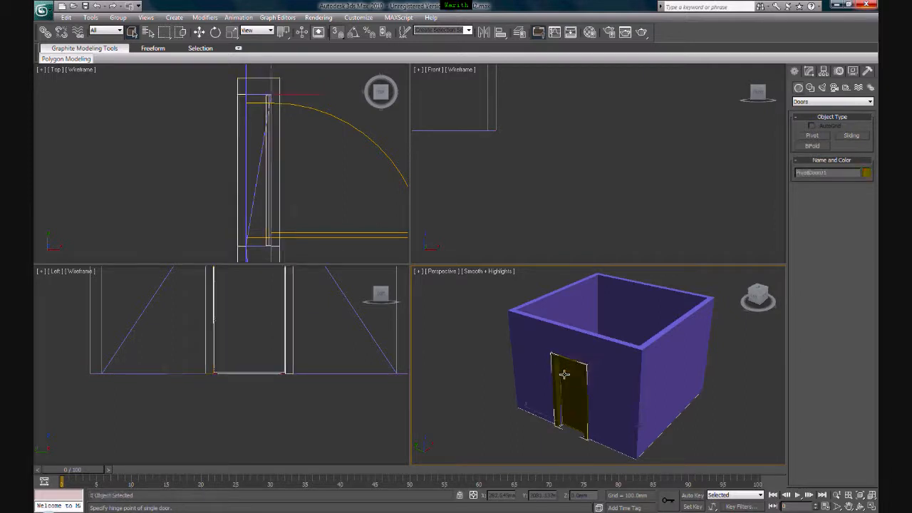
pyautogui.click(867, 173)
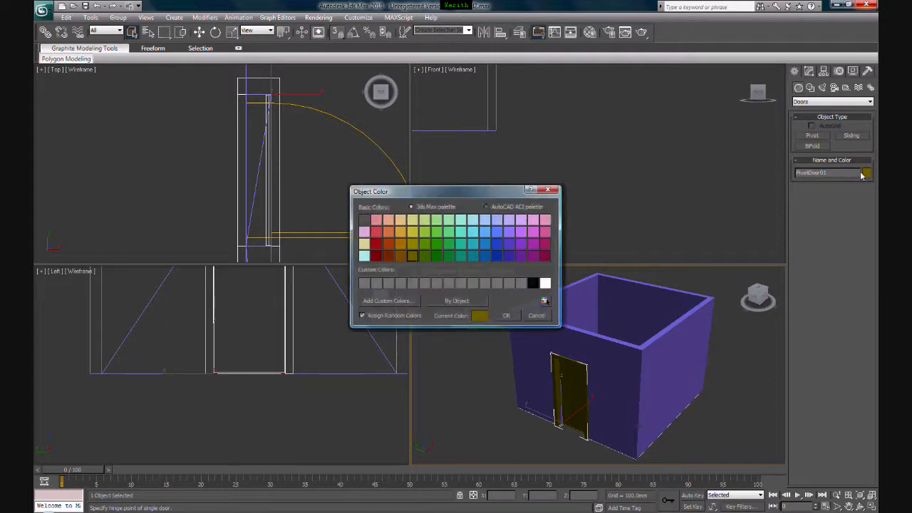
pyautogui.click(388, 256)
pyautogui.click(506, 316)
# Step: Change the room wall's object color to white
pyautogui.click(619, 360)
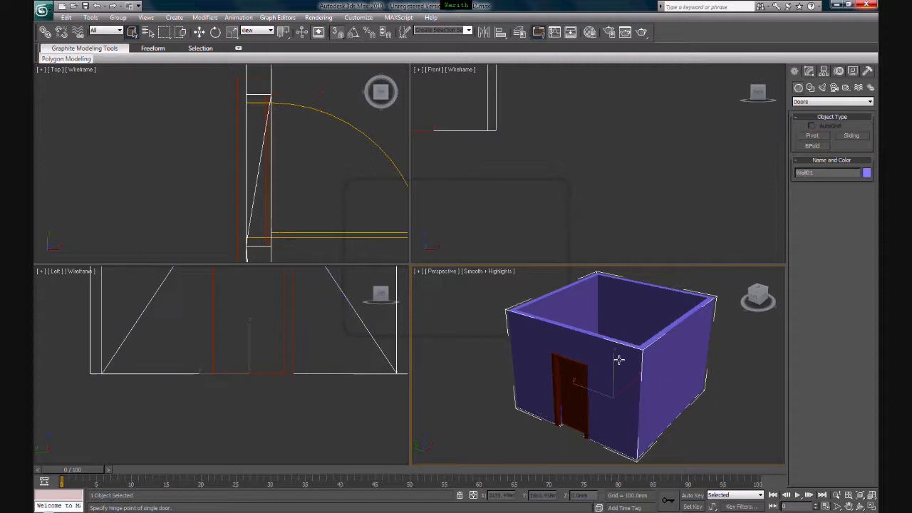
pyautogui.click(866, 173)
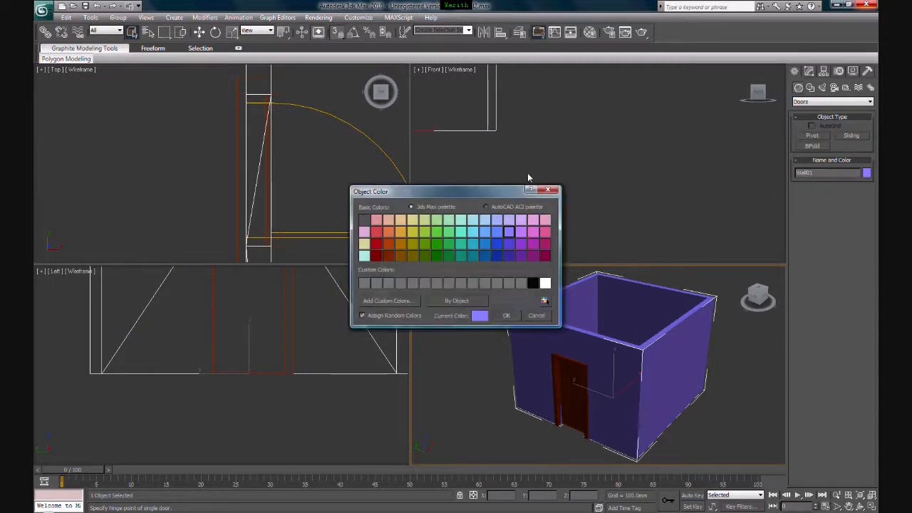
pyautogui.click(546, 284)
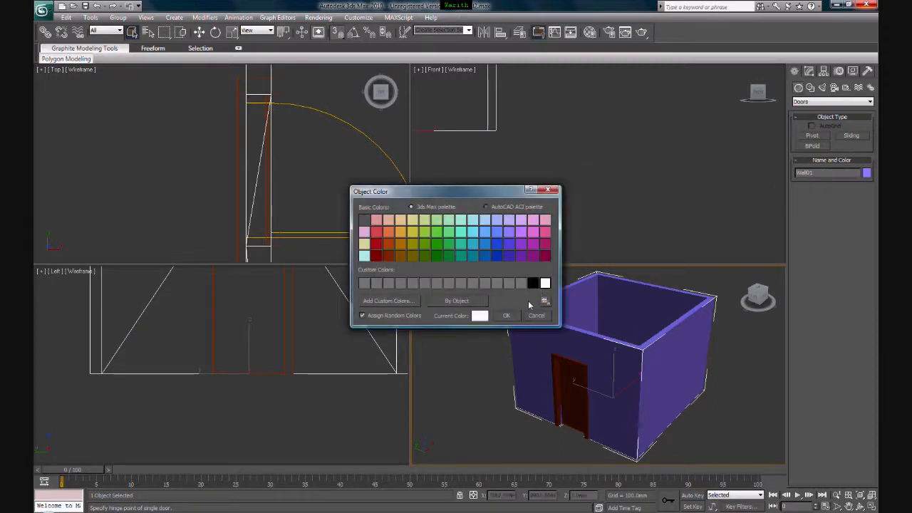
pyautogui.click(506, 316)
pyautogui.moveTo(726, 369); pyautogui.dragTo(707, 365, button='middle')
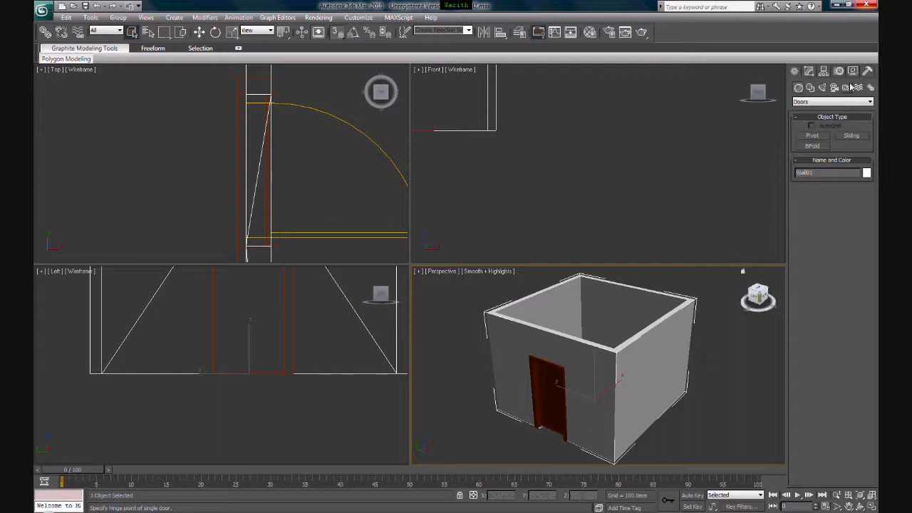
# Step: Create an awning window snapped to the plan's window opening above the door, 900 mm wide, 150 mm deep and about 1229 mm high
pyautogui.click(812, 102)
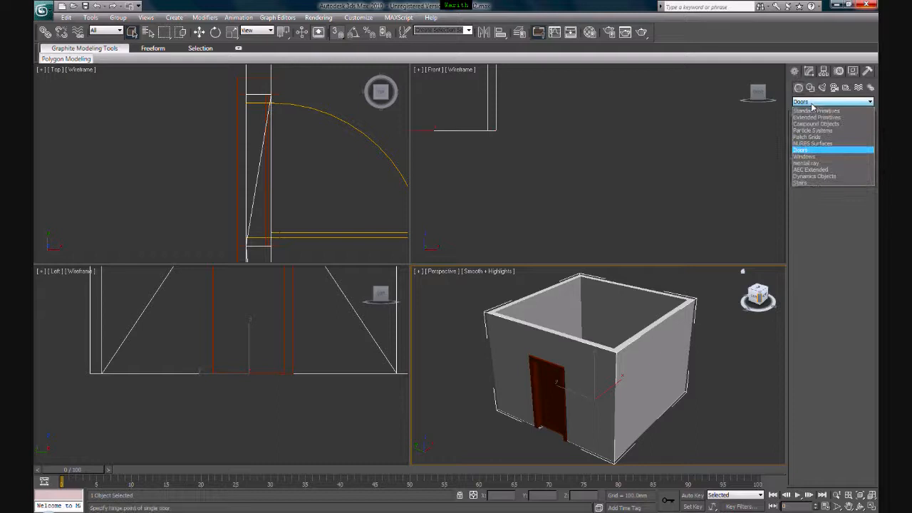
pyautogui.click(809, 157)
pyautogui.scroll(-5, 236, 152)
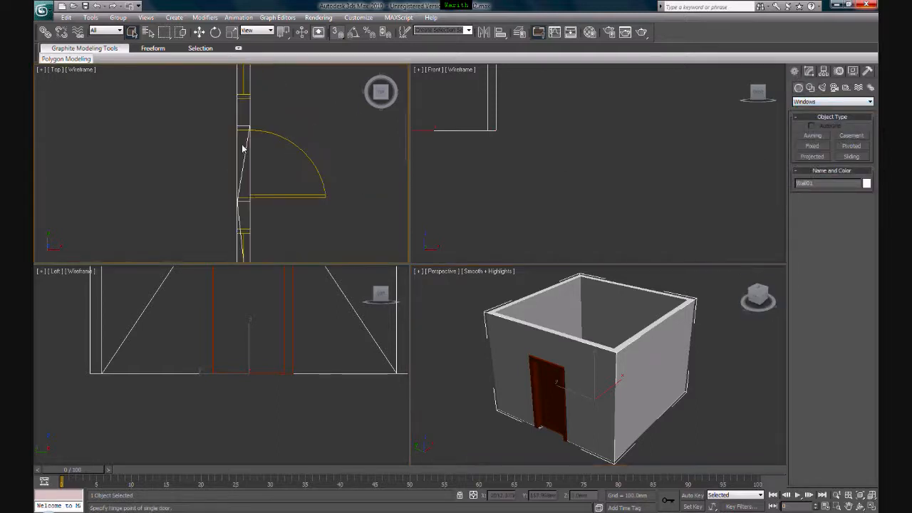
pyautogui.moveTo(240, 138); pyautogui.dragTo(258, 200, button='middle')
pyautogui.scroll(3, 258, 200)
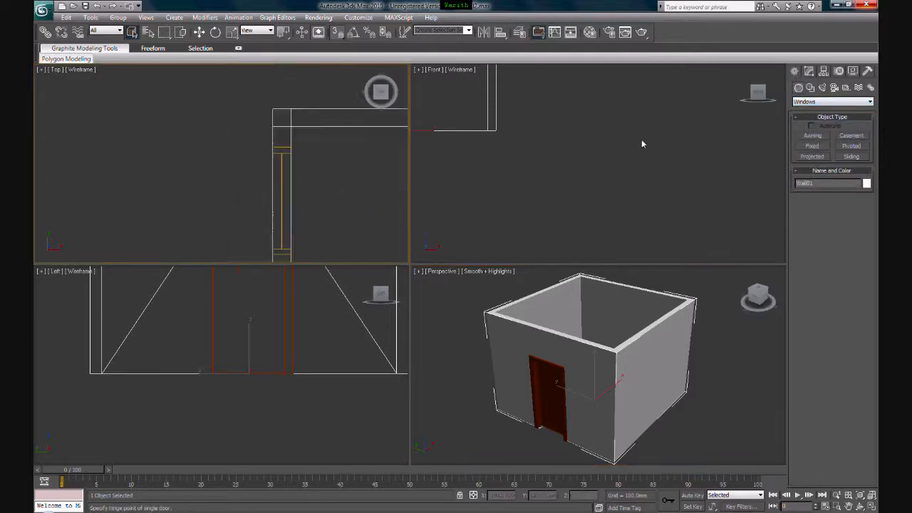
pyautogui.click(811, 137)
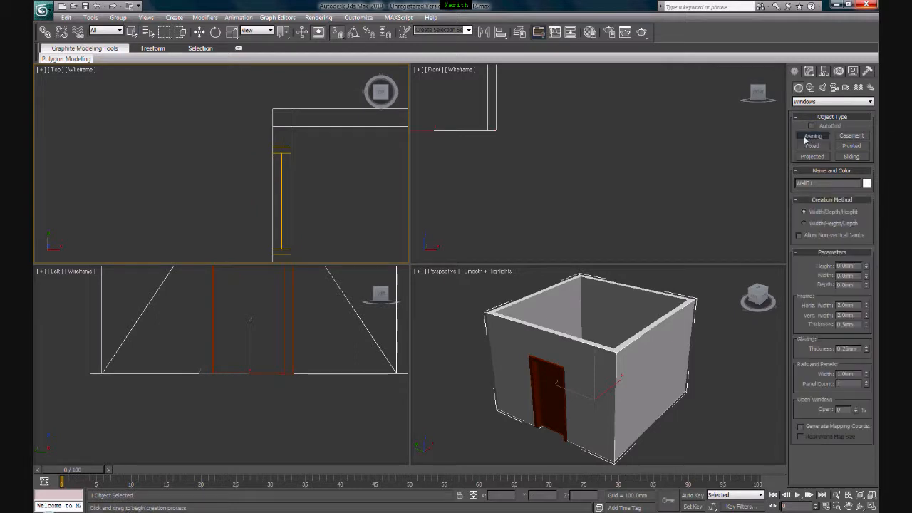
pyautogui.moveTo(327, 182); pyautogui.dragTo(285, 184, button='middle')
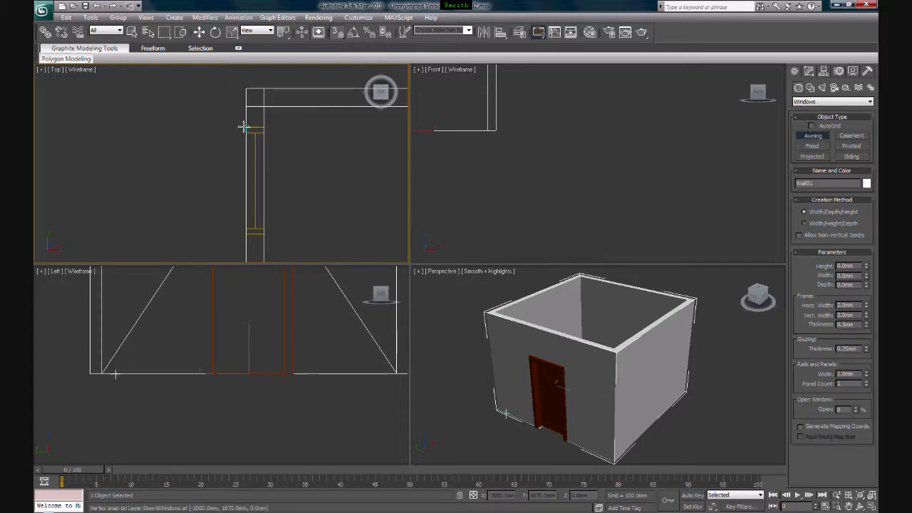
pyautogui.moveTo(247, 129); pyautogui.dragTo(250, 231)
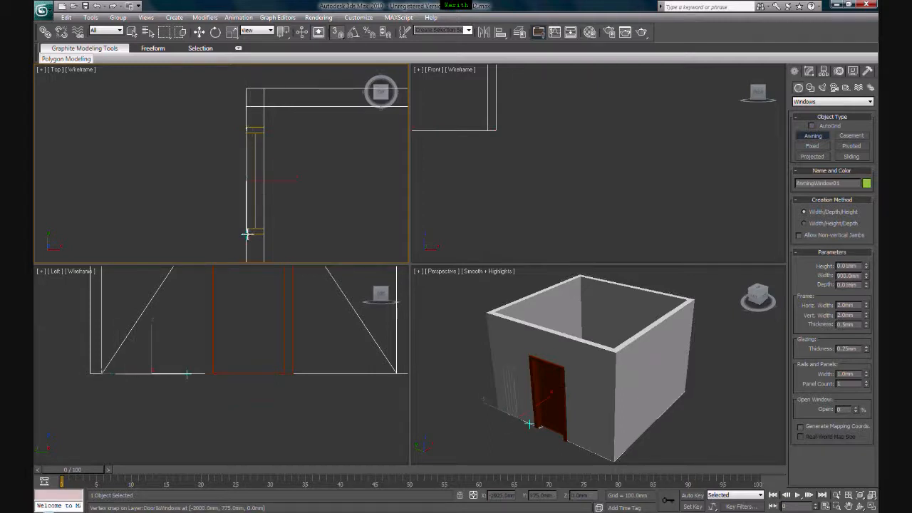
pyautogui.click(264, 234)
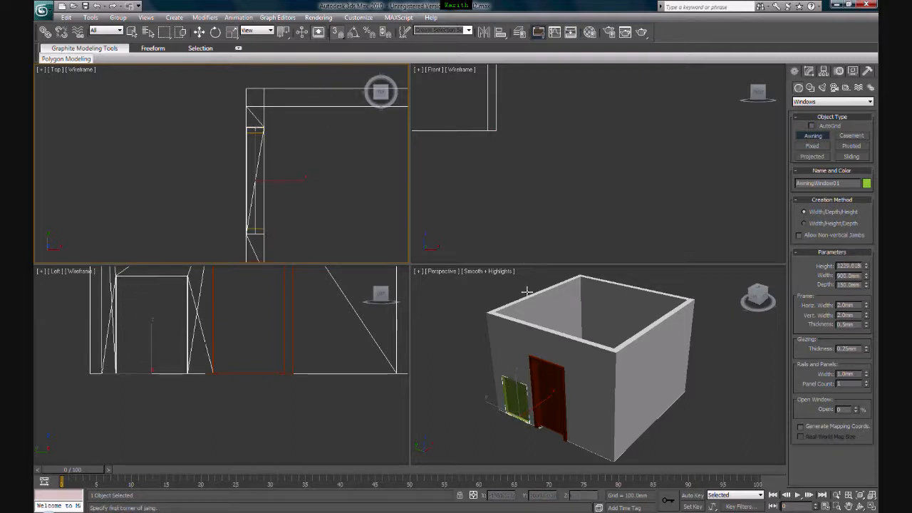
pyautogui.click(499, 370)
pyautogui.moveTo(192, 328); pyautogui.dragTo(238, 381, button='middle')
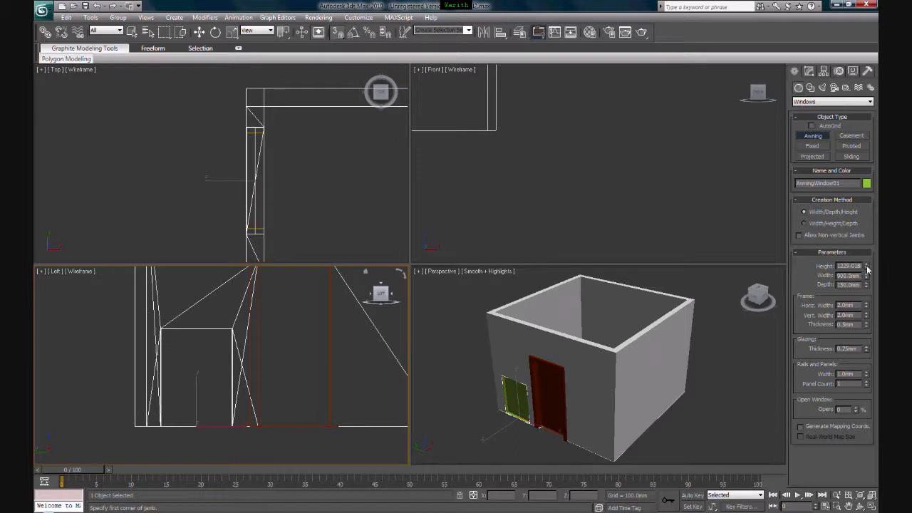
# Step: Set the awning window's height to 1200 mm
pyautogui.doubleClick(839, 265)
pyautogui.write('1')
pyautogui.press('BackSpace')
pyautogui.write('1200')
pyautogui.press('Return')
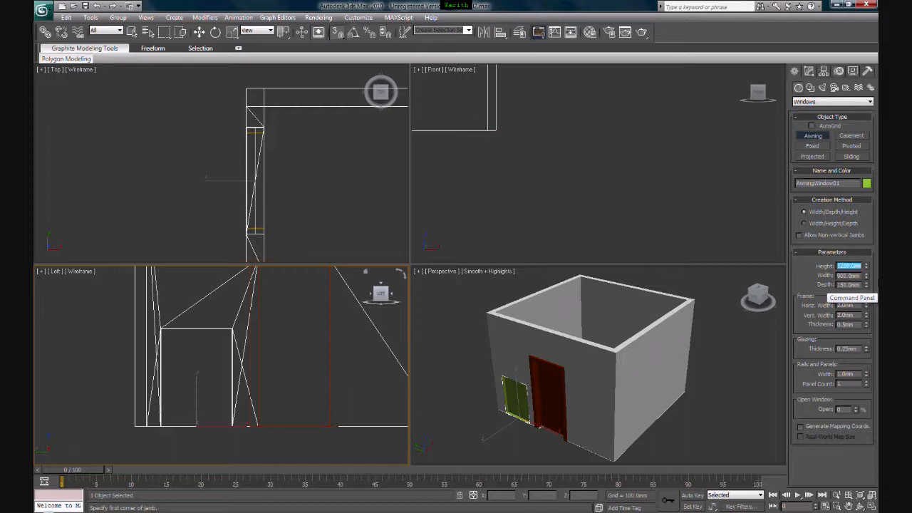
# Step: Set the awning window frame's horizontal width, vertical width and thickness to 50 mm each
pyautogui.click(852, 304)
pyautogui.write('50')
pyautogui.press('Return')
pyautogui.click(852, 315)
pyautogui.write('50')
pyautogui.press('Return')
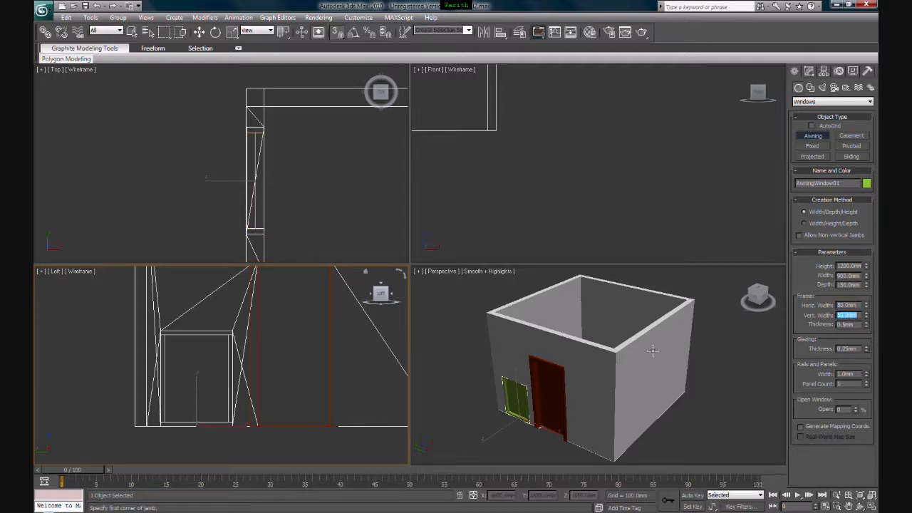
pyautogui.click(855, 325)
pyautogui.write('50')
pyautogui.press('Return')
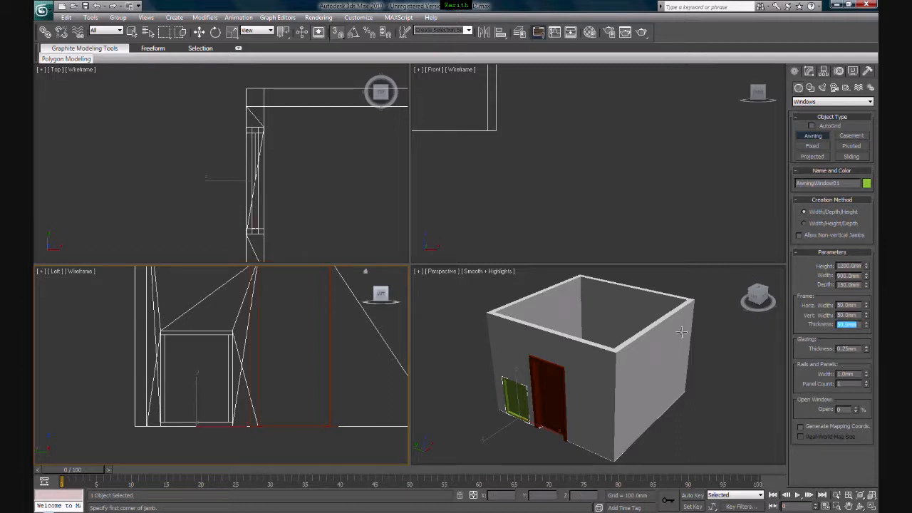
# Step: Try to raise the awning window freehand by about 550 mm with the Move tool
pyautogui.moveTo(221, 332); pyautogui.dragTo(240, 363, button='middle')
pyautogui.scroll(-3, 239, 363)
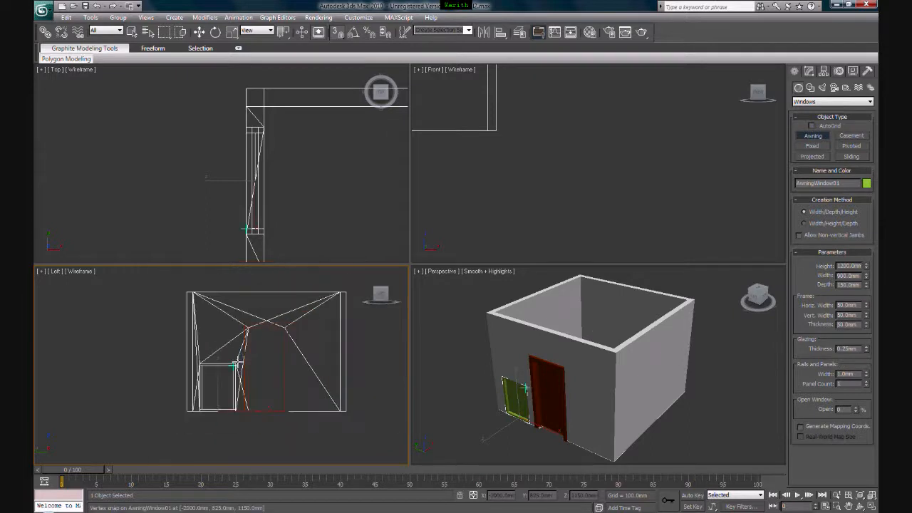
pyautogui.scroll(2, 234, 365)
pyautogui.moveTo(497, 387); pyautogui.dragTo(488, 387, button='middle')
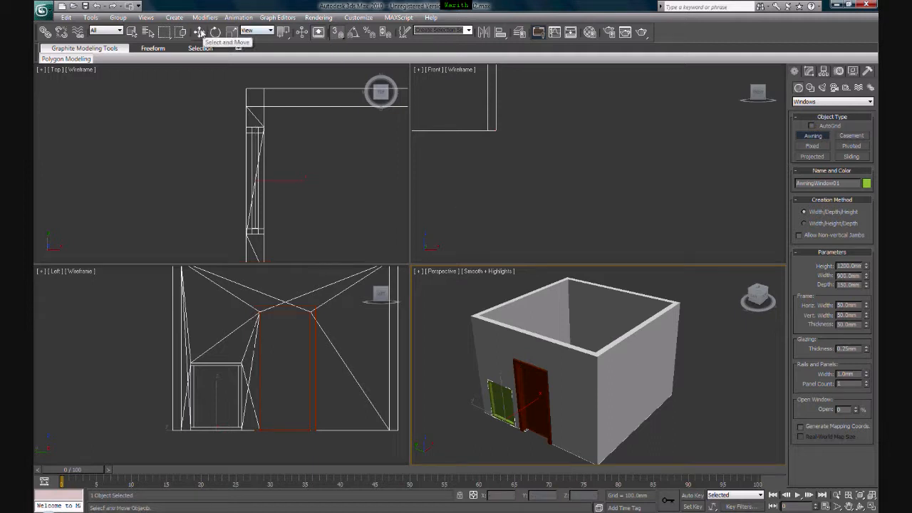
pyautogui.click(200, 31)
pyautogui.moveTo(502, 403); pyautogui.dragTo(481, 382)
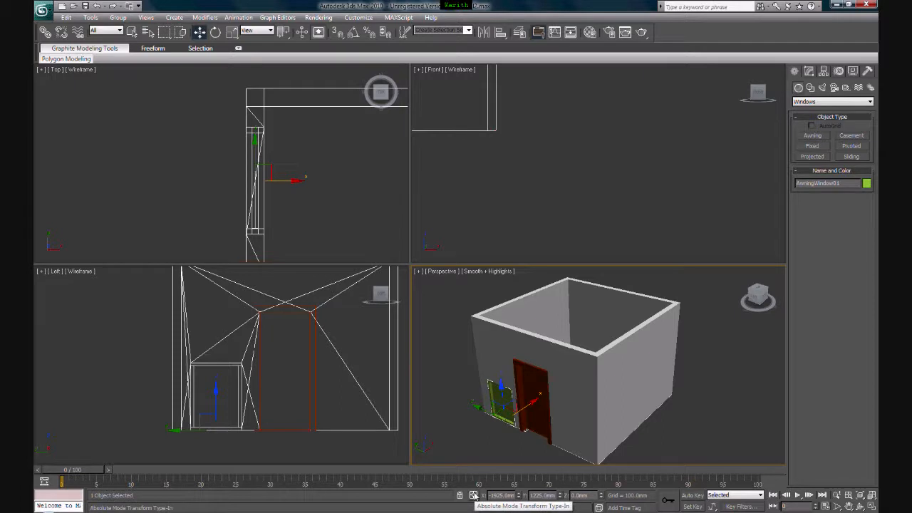
pyautogui.moveTo(502, 390); pyautogui.dragTo(501, 360)
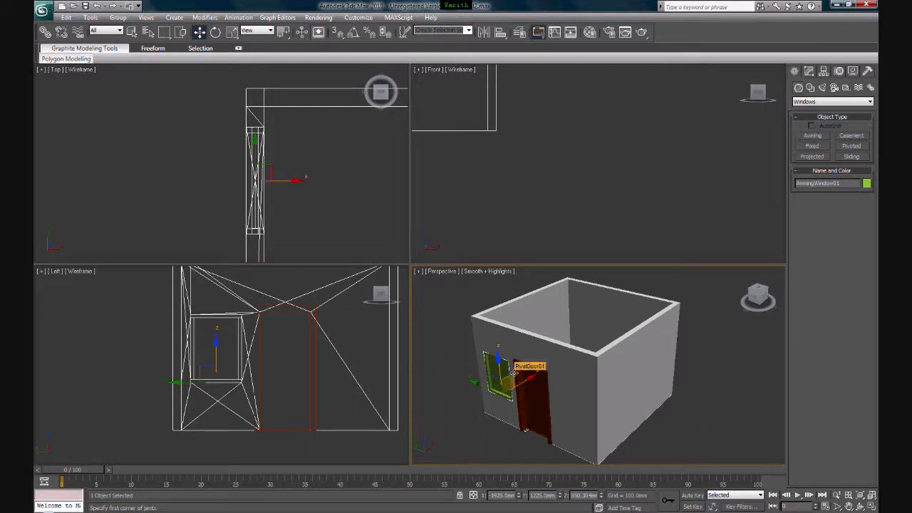
pyautogui.moveTo(512, 377); pyautogui.dragTo(511, 407)
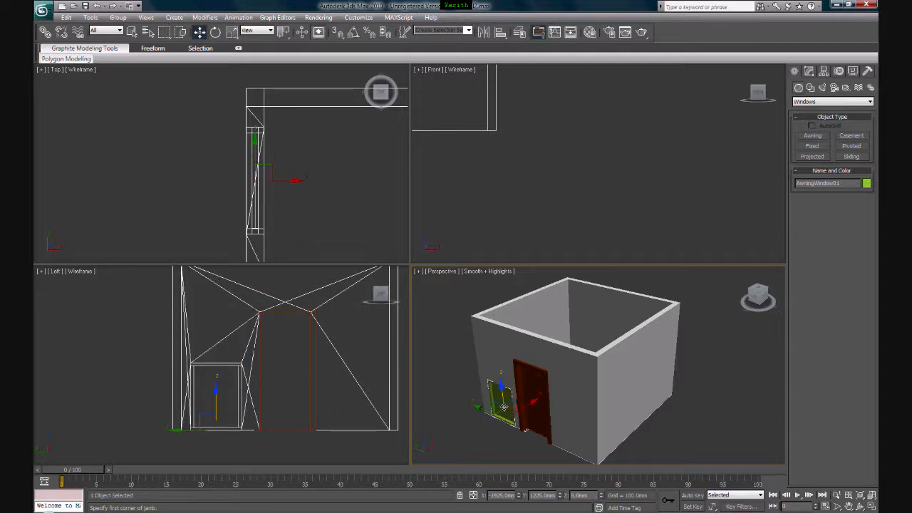
# Step: Switch the transform entry to relative offset mode and raise the awning window 1000 mm along Z
pyautogui.click(474, 497)
pyautogui.moveTo(590, 496); pyautogui.dragTo(521, 490)
pyautogui.write('1')
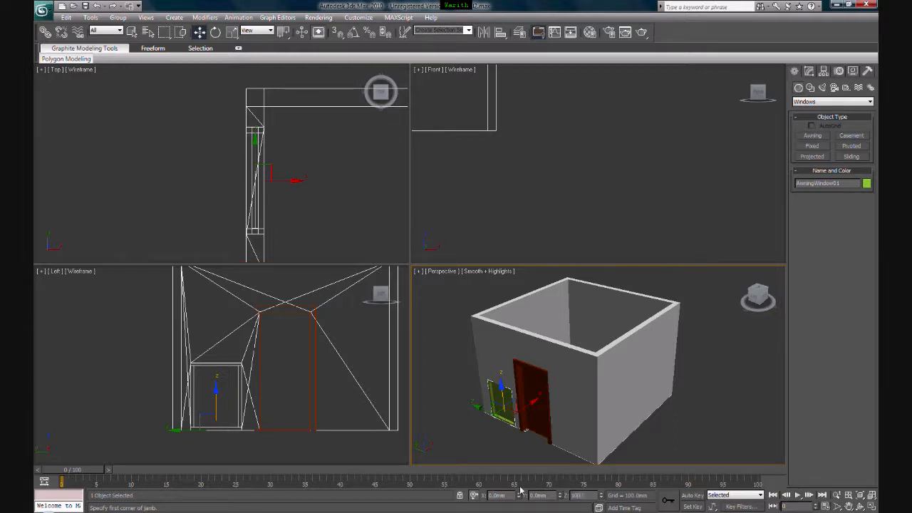
pyautogui.write('000')
pyautogui.press('Return')
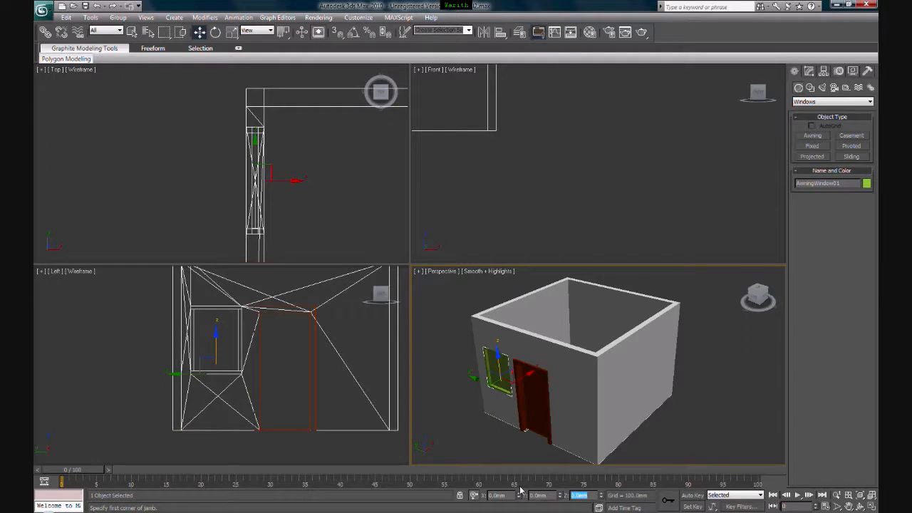
pyautogui.moveTo(342, 361); pyautogui.dragTo(292, 377, button='middle')
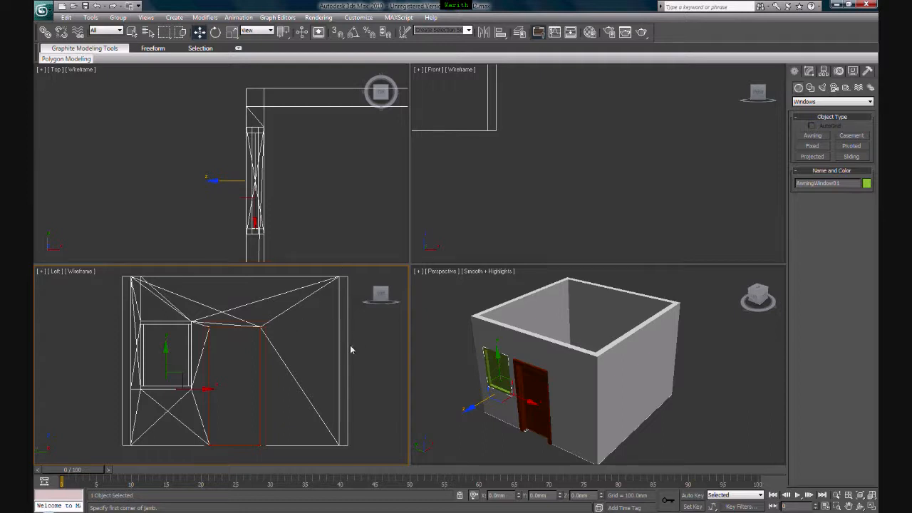
# Step: Select the awning window, try out its opening percentage and return it to closed
pyautogui.click(384, 349)
pyautogui.moveTo(594, 403); pyautogui.dragTo(630, 395, button='middle')
pyautogui.click(534, 370)
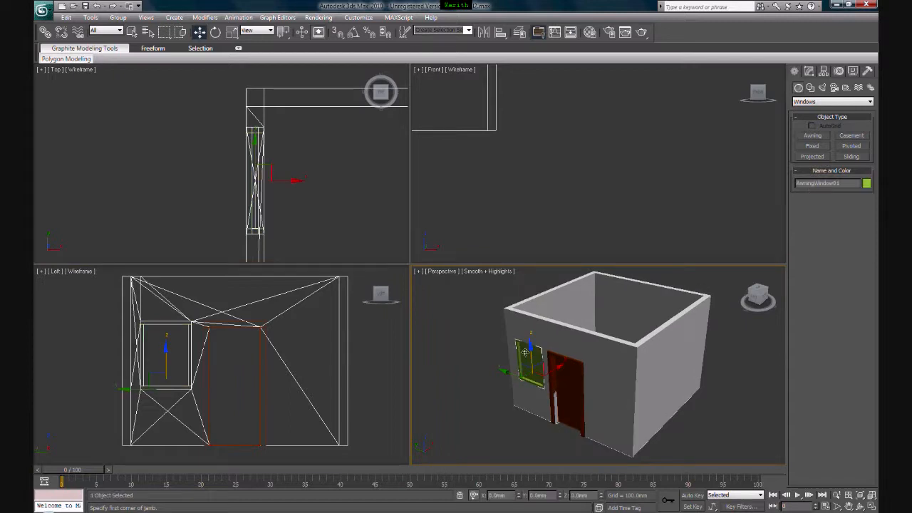
pyautogui.click(809, 72)
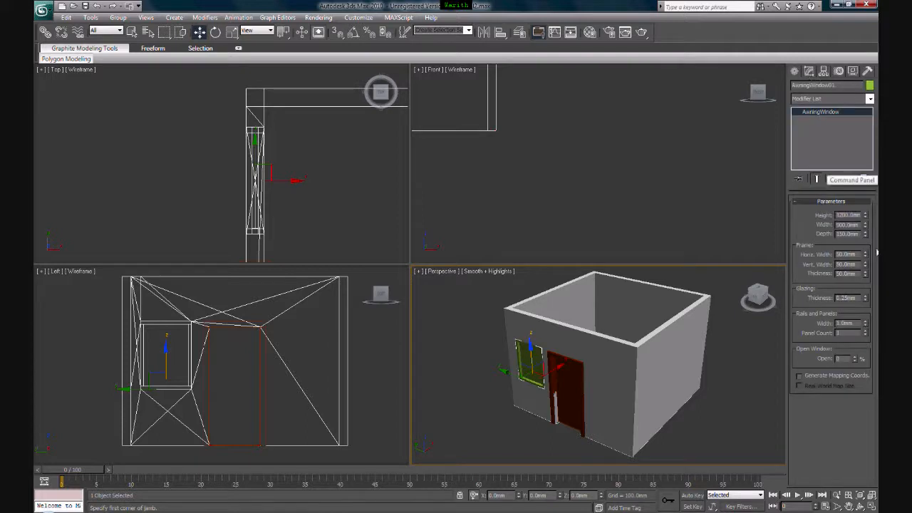
pyautogui.moveTo(866, 266)
pyautogui.mouseDown()
pyautogui.moveTo(860, 201)
pyautogui.moveTo(859, 249)
pyautogui.mouseUp()
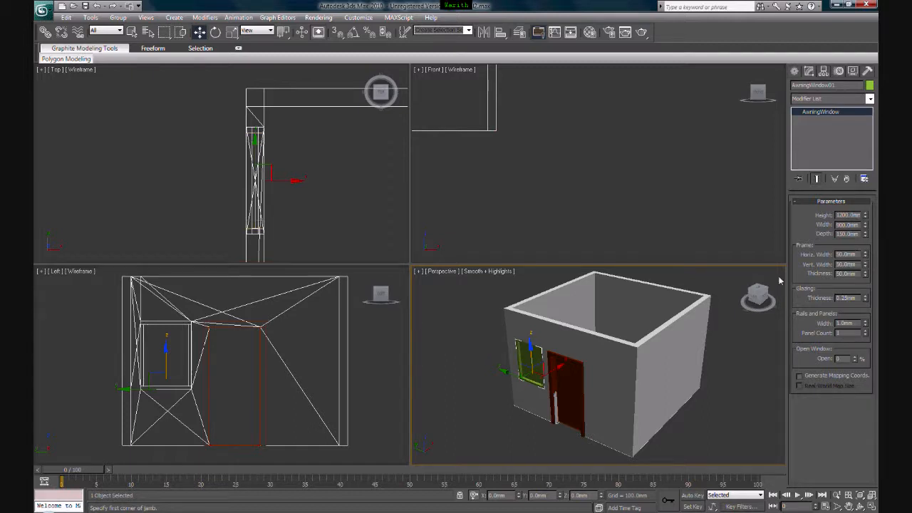
pyautogui.scroll(4, 554, 376)
pyautogui.scroll(-2, 617, 362)
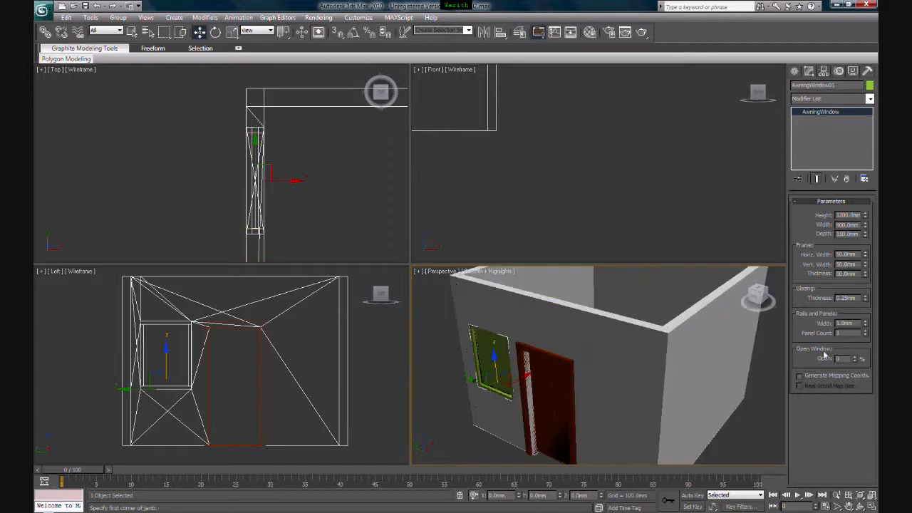
pyautogui.moveTo(859, 359)
pyautogui.mouseDown()
pyautogui.moveTo(858, 321)
pyautogui.moveTo(854, 363)
pyautogui.mouseUp()
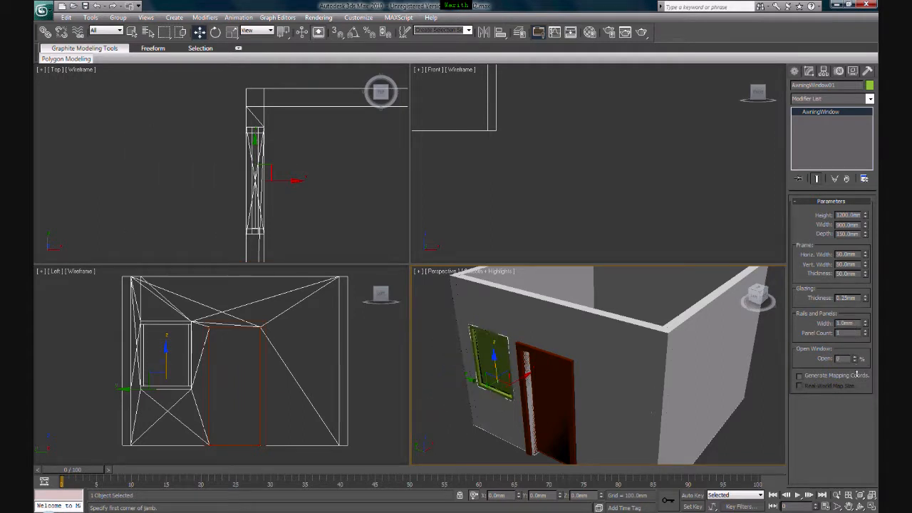
# Step: Try out the pivot door's opening angle, return it to 0 degrees and deselect the door
pyautogui.click(536, 409)
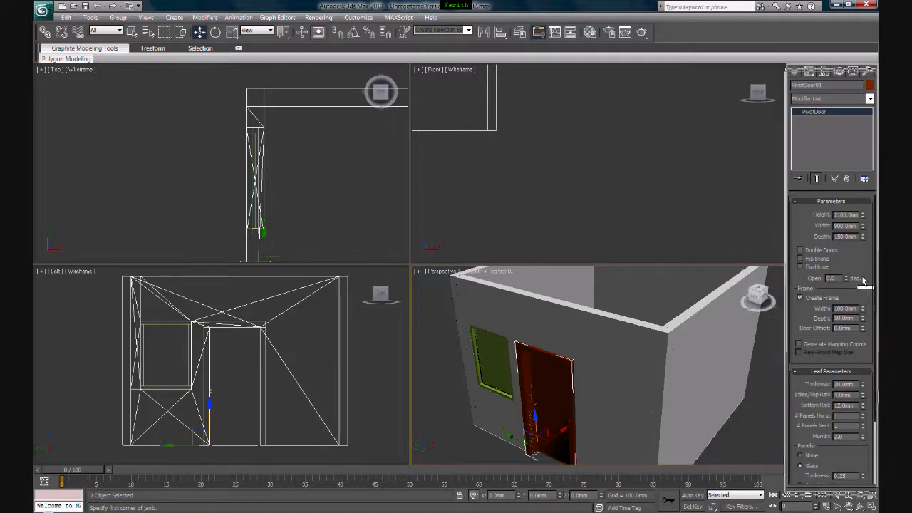
pyautogui.moveTo(849, 278); pyautogui.dragTo(838, 320)
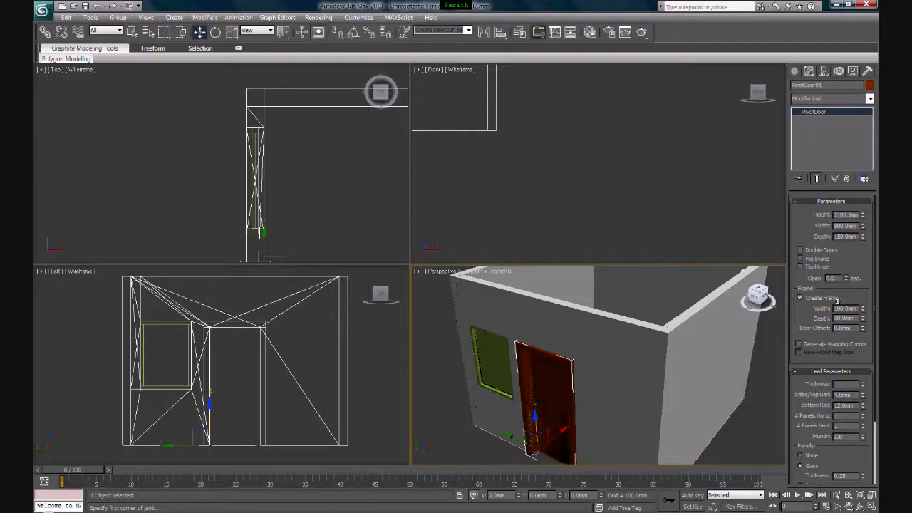
pyautogui.scroll(-5, 588, 361)
pyautogui.scroll(2, 733, 333)
pyautogui.click(749, 330)
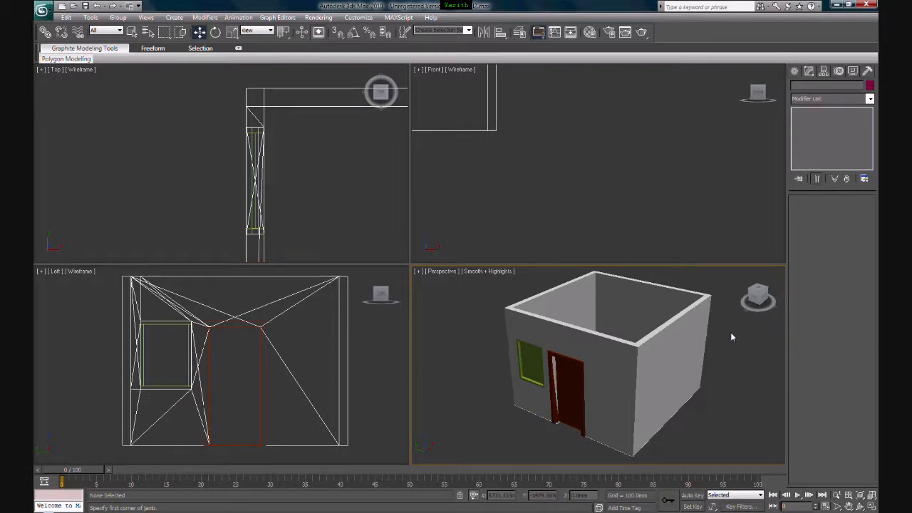
# Step: Select the wall, door and window together in the Front view and hide them, leaving only the floor plan lines
pyautogui.keyDown('alt'); pyautogui.moveTo(584, 317); pyautogui.dragTo(527, 375, button='middle'); pyautogui.keyUp('alt')
pyautogui.scroll(3, 537, 368)
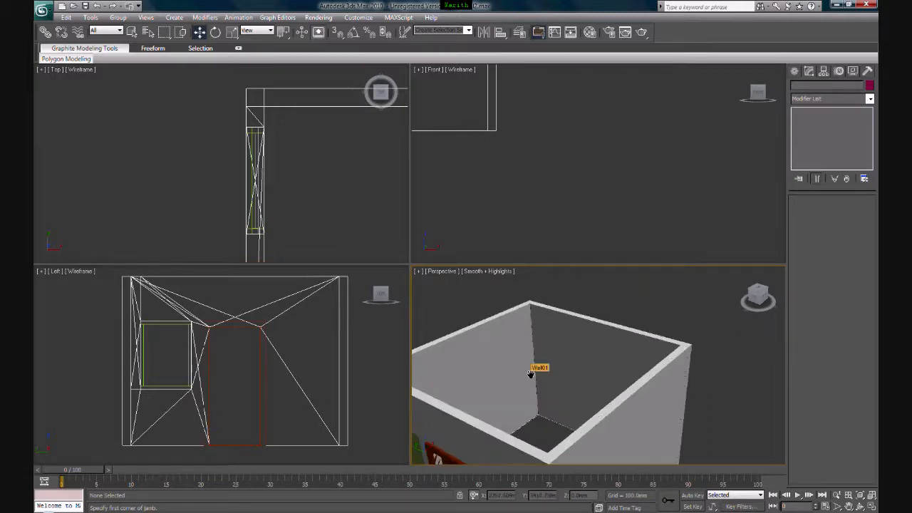
pyautogui.keyDown('alt'); pyautogui.moveTo(563, 414); pyautogui.dragTo(617, 342, button='middle'); pyautogui.keyUp('alt')
pyautogui.scroll(-3, 617, 336)
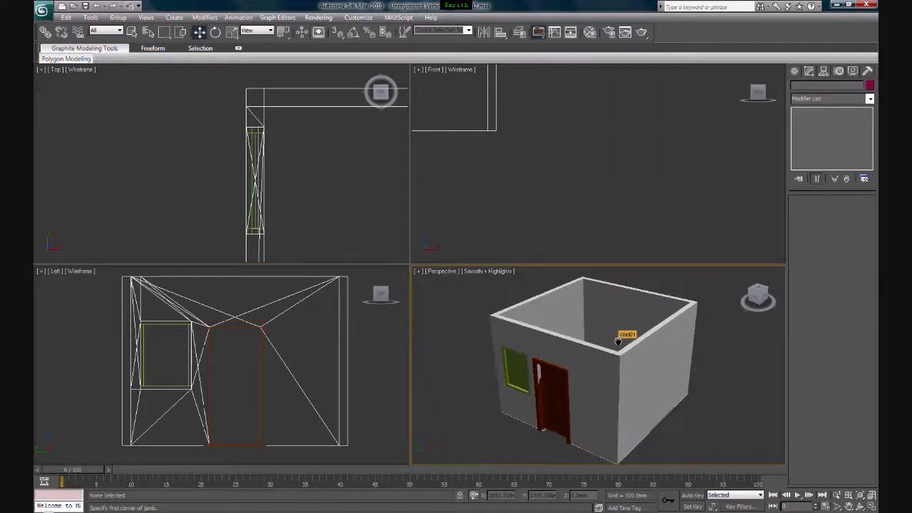
pyautogui.moveTo(475, 110); pyautogui.dragTo(658, 176, button='middle')
pyautogui.scroll(-2, 657, 175)
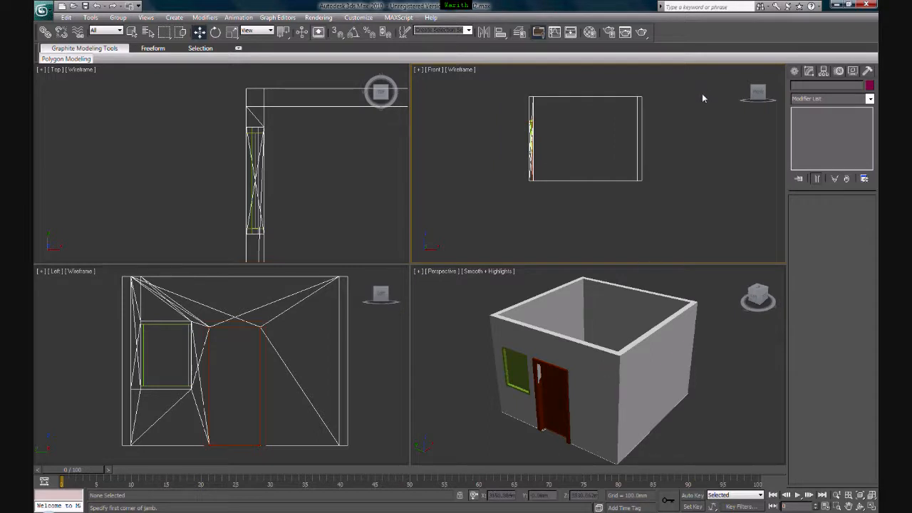
pyautogui.moveTo(706, 84); pyautogui.dragTo(493, 164)
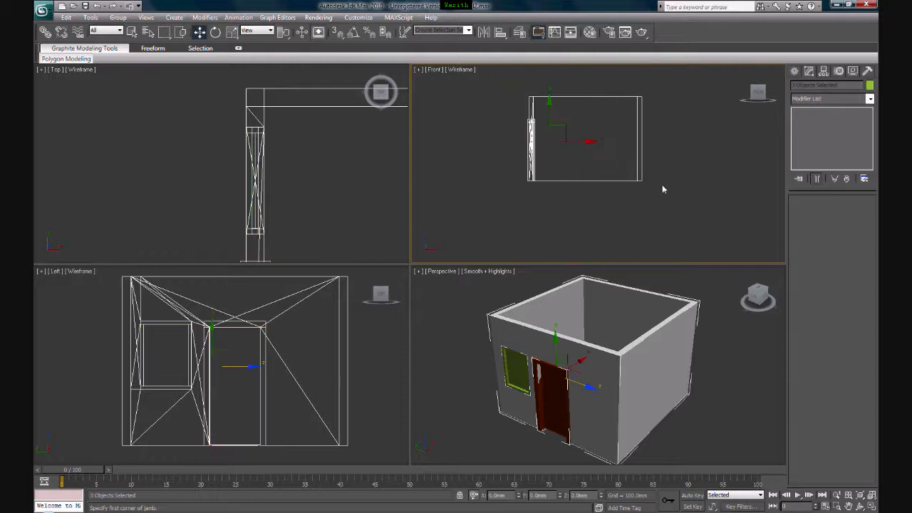
pyautogui.rightClick(593, 147)
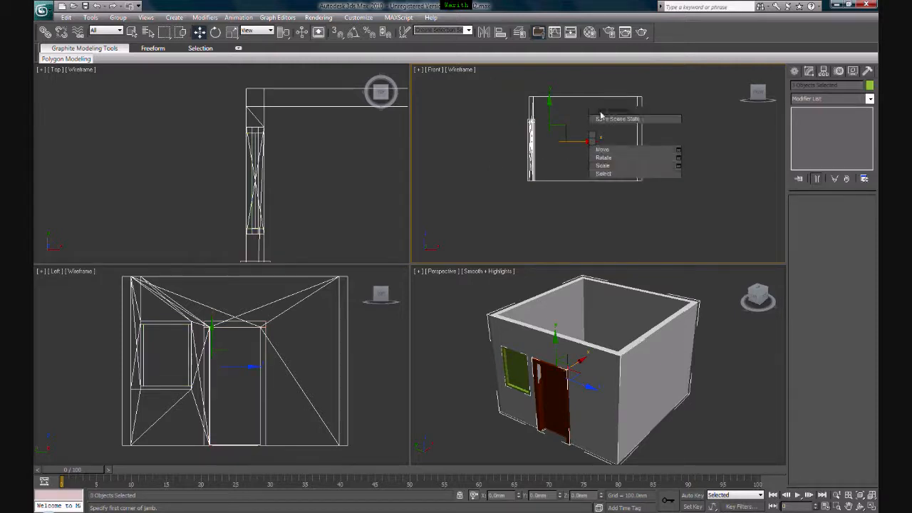
pyautogui.click(557, 156)
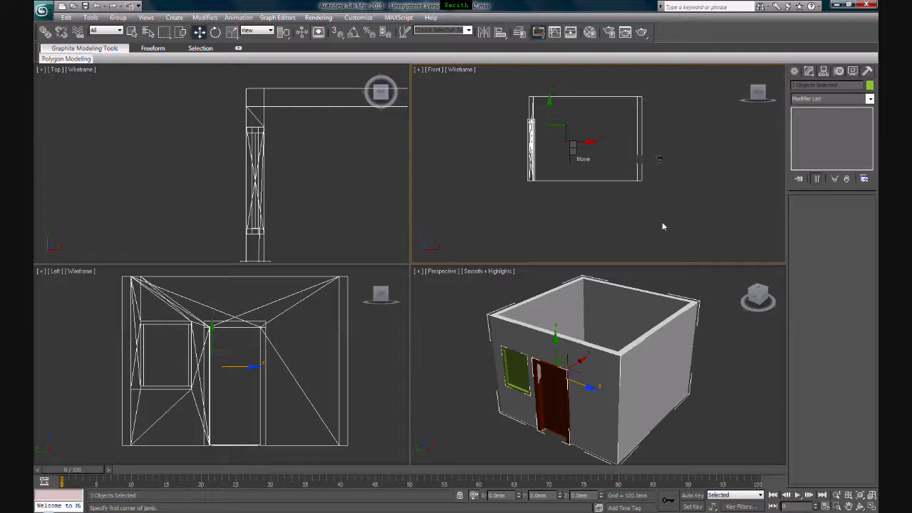
pyautogui.rightClick(573, 150)
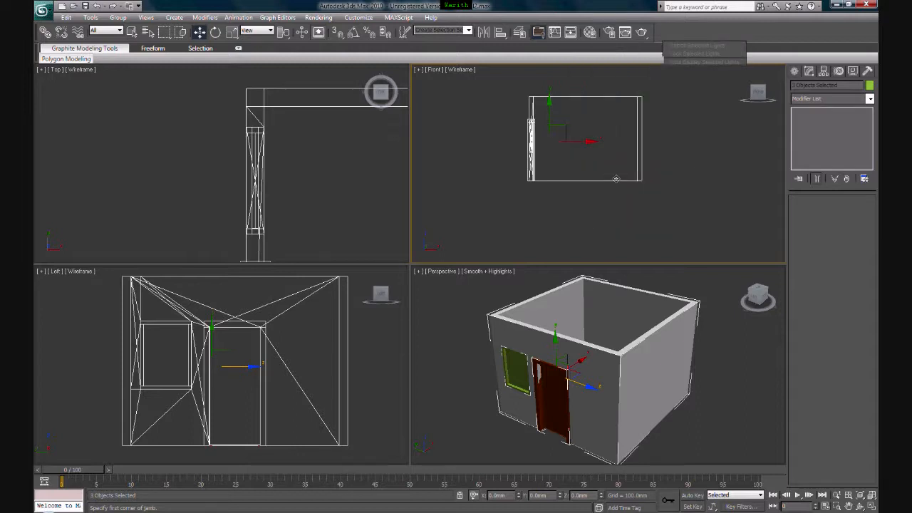
pyautogui.rightClick(613, 174)
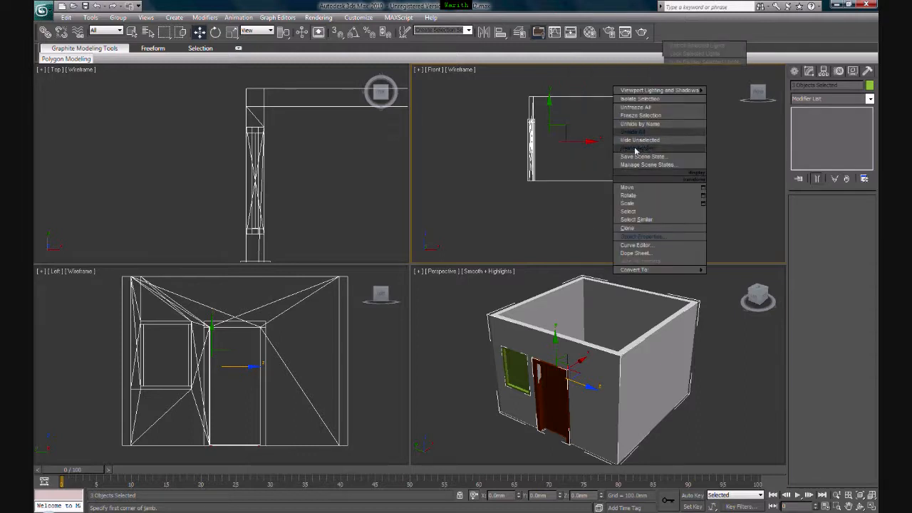
pyautogui.click(631, 148)
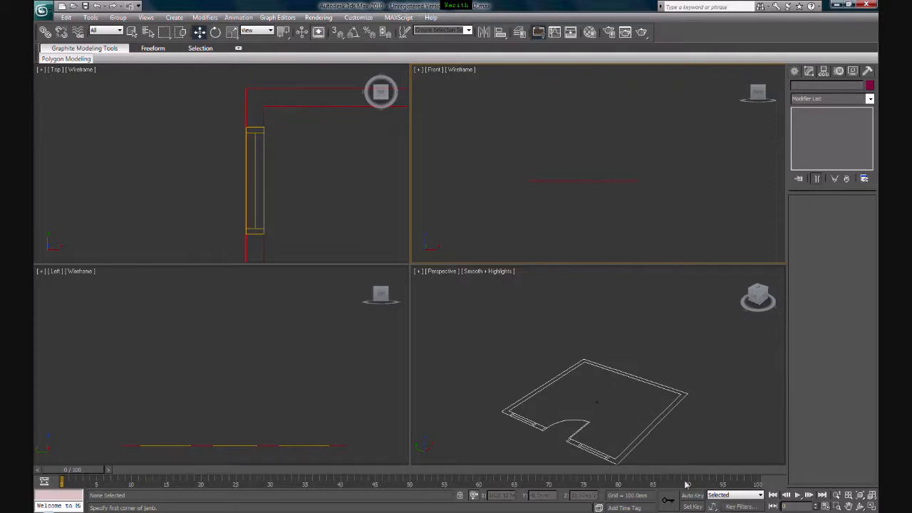
# Step: Create a standard primitive box snapped to the plan's inner wall corners, 3700 by 3700 mm and about 500 mm high
pyautogui.moveTo(650, 364); pyautogui.dragTo(633, 344, button='middle')
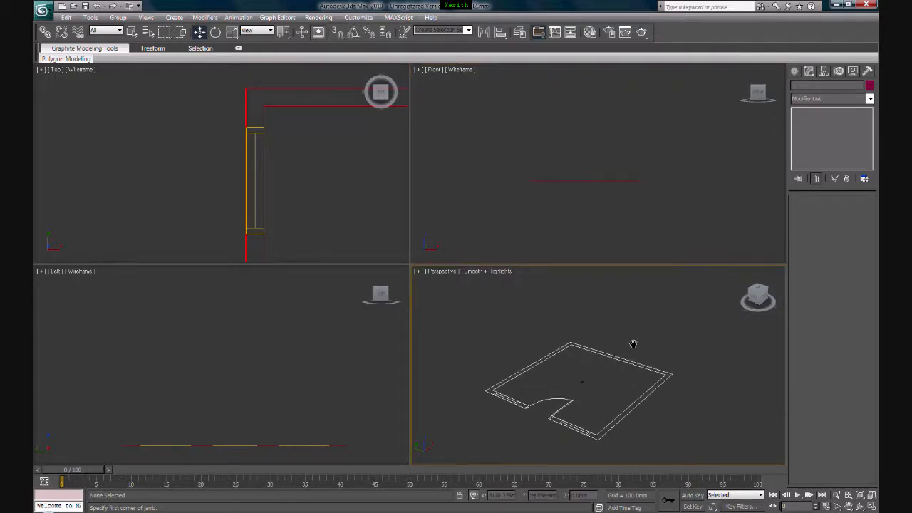
pyautogui.scroll(4, 549, 382)
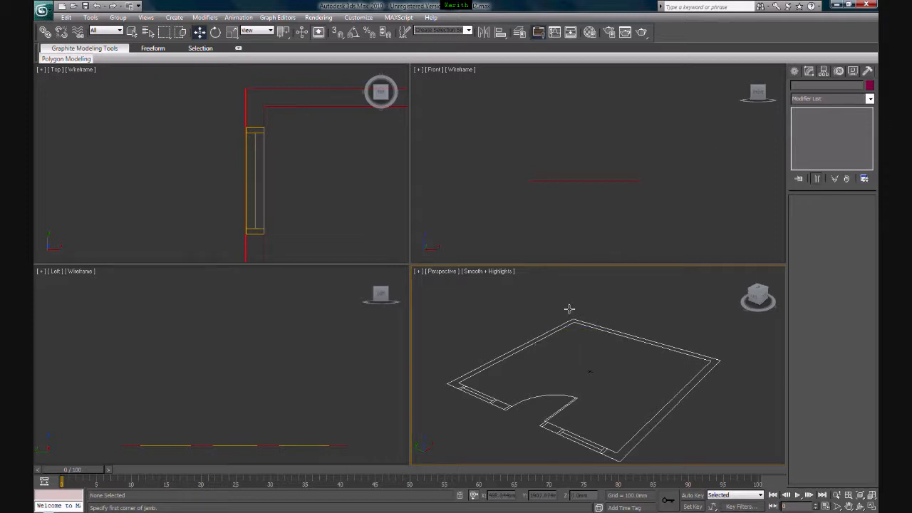
pyautogui.click(800, 72)
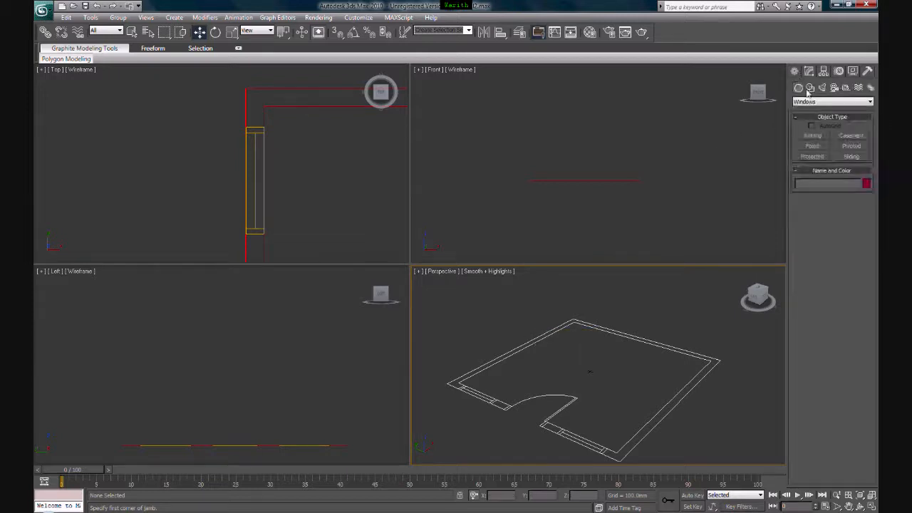
pyautogui.click(810, 102)
pyautogui.click(809, 112)
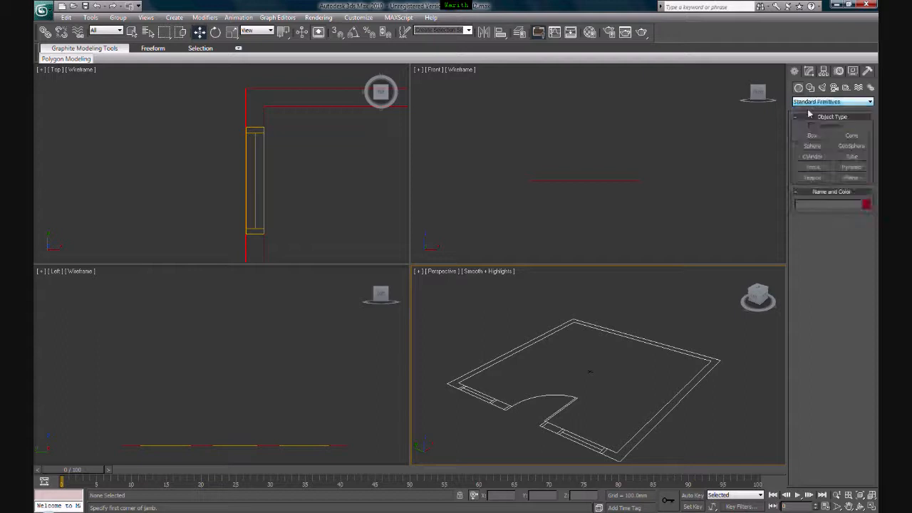
pyautogui.click(813, 135)
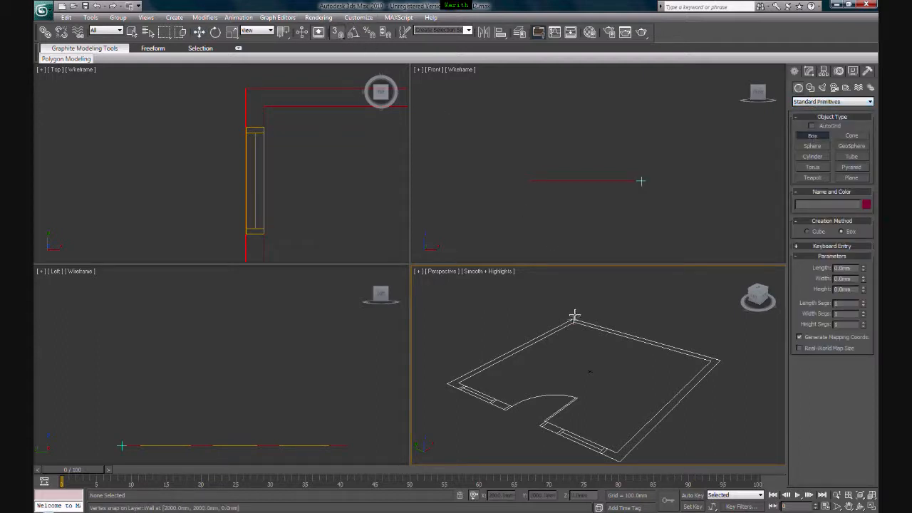
pyautogui.moveTo(574, 322); pyautogui.dragTo(619, 453)
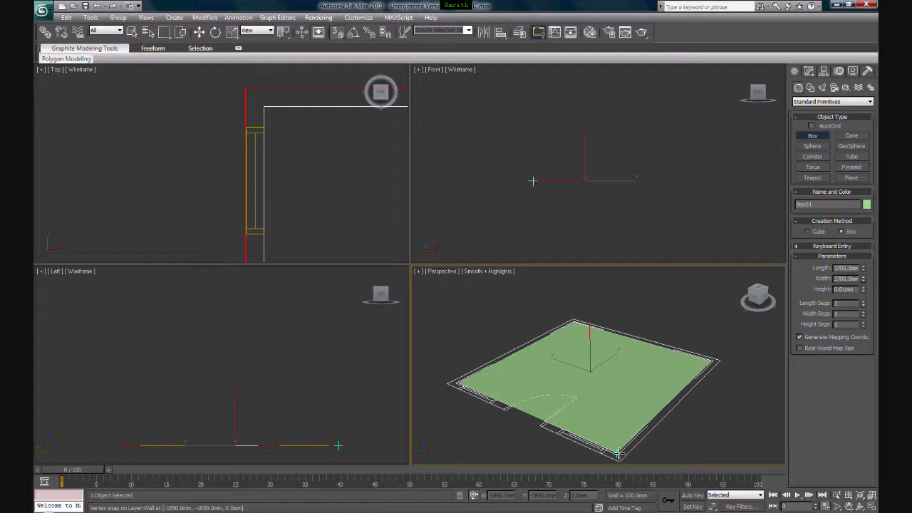
pyautogui.click(619, 429)
# Step: Set the floor box's height to -150 mm so its thickness extends below the floor plan
pyautogui.doubleClick(846, 289)
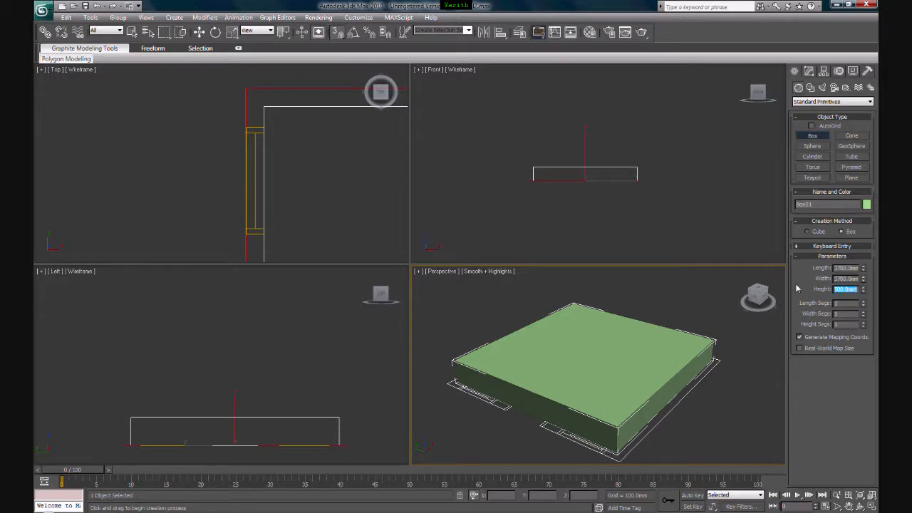
pyautogui.write('4')
pyautogui.press('Return')
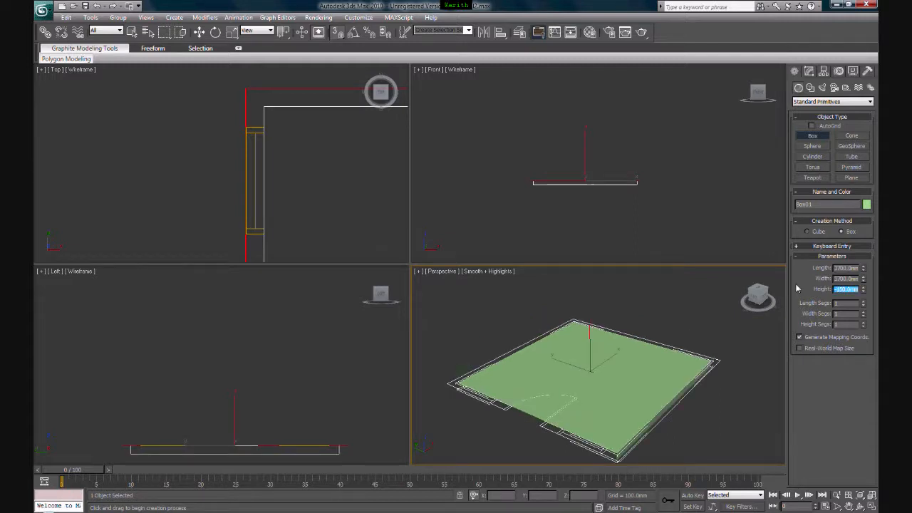
# Step: Finish creating the floor box, reselect it and change its object color to white
pyautogui.press('w')
pyautogui.click(685, 307)
pyautogui.click(636, 362)
pyautogui.click(868, 205)
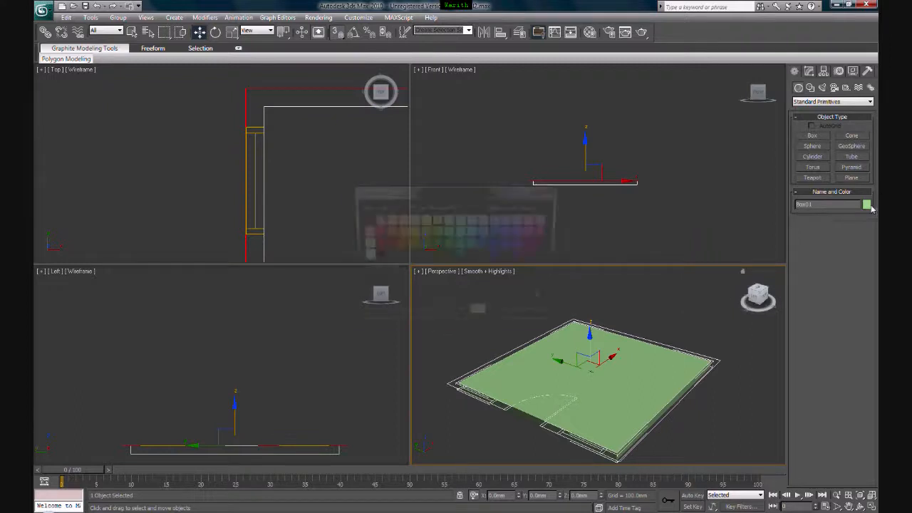
pyautogui.click(546, 283)
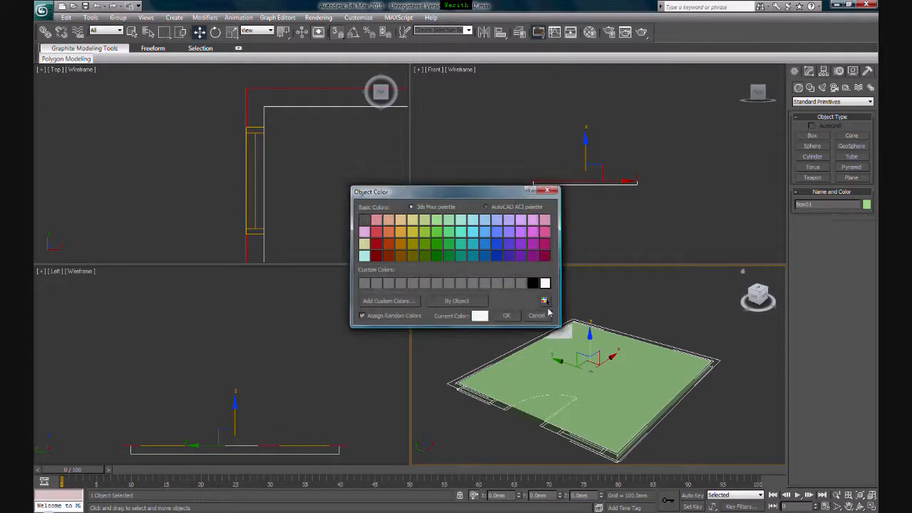
pyautogui.click(506, 315)
# Step: Unhide all the hidden objects to bring back the walls, door and window around the floor
pyautogui.rightClick(616, 318)
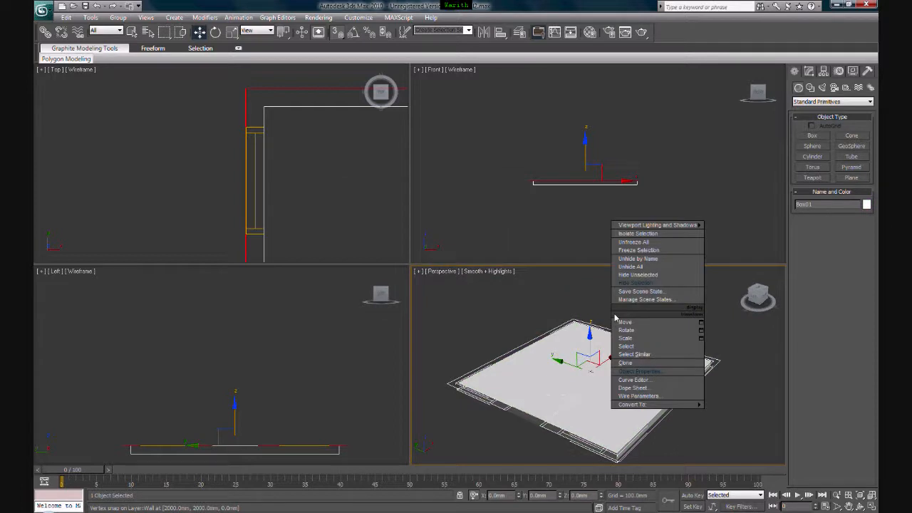
pyautogui.click(631, 267)
pyautogui.keyDown('alt'); pyautogui.moveTo(633, 294); pyautogui.dragTo(653, 388, button='middle'); pyautogui.keyUp('alt')
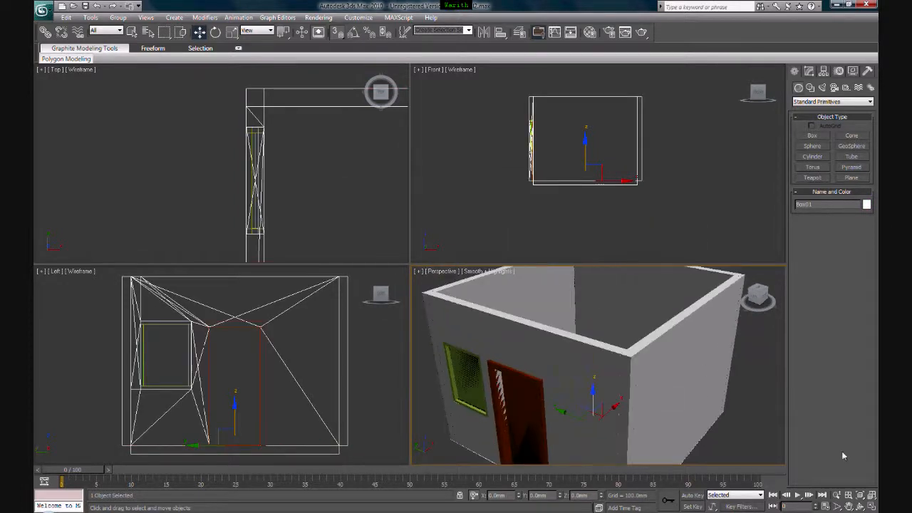
pyautogui.scroll(-2, 679, 339)
pyautogui.scroll(1, 678, 339)
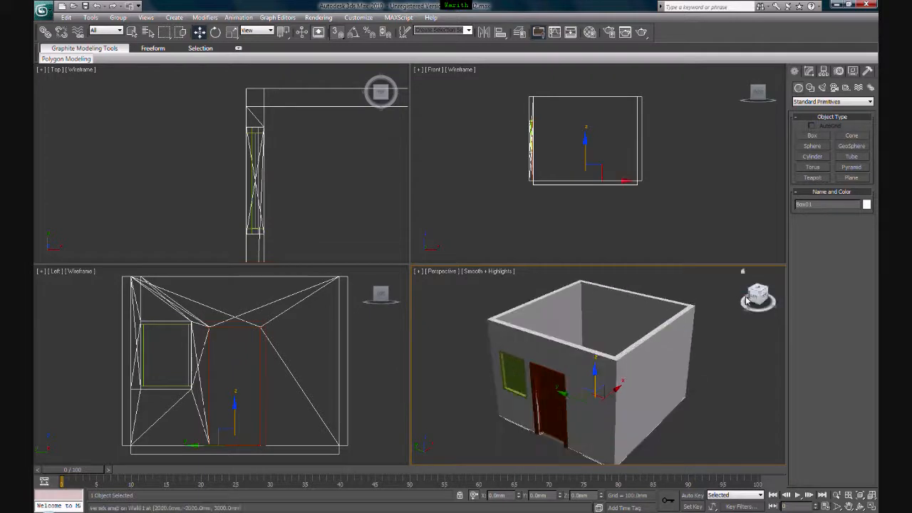
pyautogui.keyDown('alt'); pyautogui.moveTo(660, 359); pyautogui.dragTo(662, 365, button='middle'); pyautogui.keyUp('alt')
pyautogui.moveTo(758, 300)
pyautogui.mouseDown()
pyautogui.moveTo(752, 319)
pyautogui.moveTo(750, 300)
pyautogui.mouseUp()
pyautogui.moveTo(719, 293); pyautogui.dragTo(722, 303, button='middle')
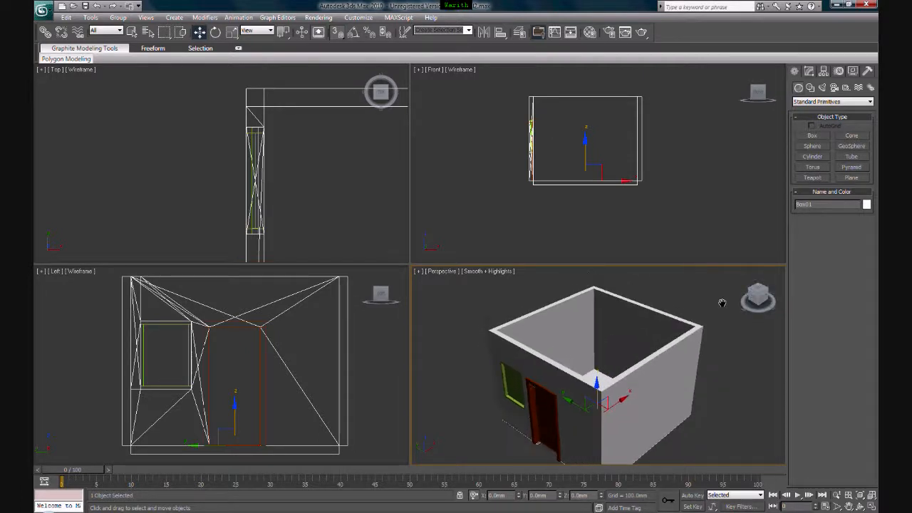
# Step: Create a box for the roof snapped to the walls' outer top corners, 4000 by 4000 mm with a height of about -3150 mm
pyautogui.click(813, 136)
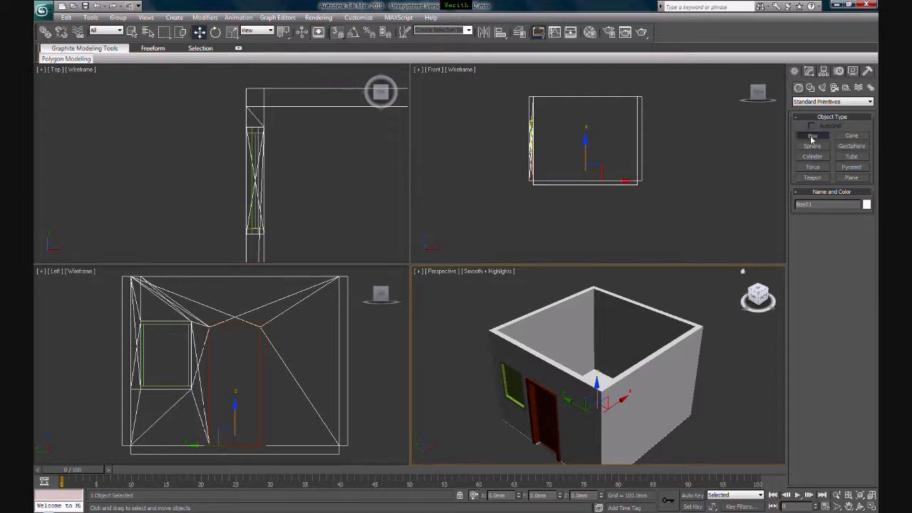
pyautogui.click(338, 34)
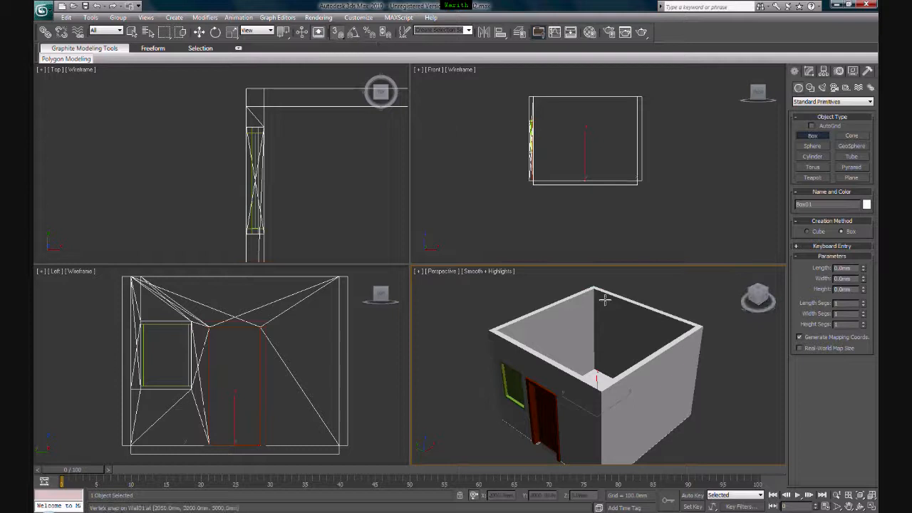
pyautogui.moveTo(595, 285); pyautogui.dragTo(599, 393)
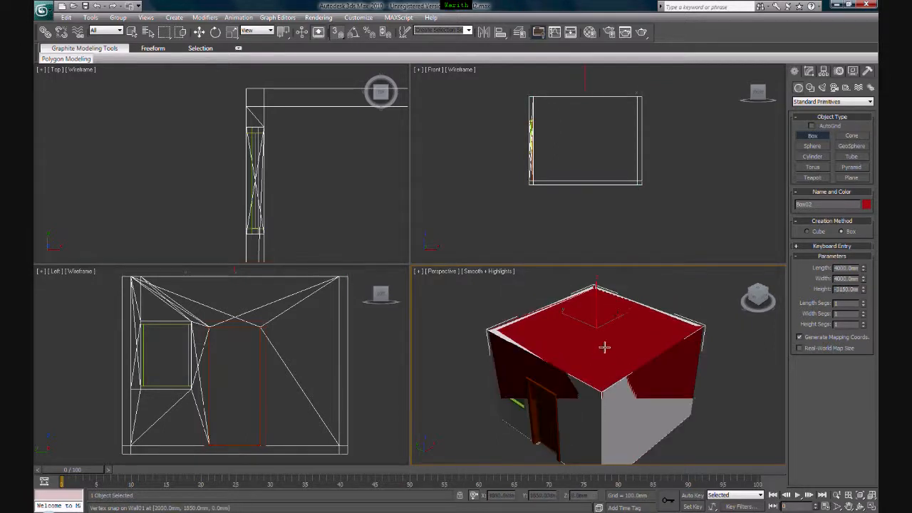
pyautogui.moveTo(640, 321)
pyautogui.mouseDown(button='middle')
pyautogui.moveTo(661, 311)
pyautogui.moveTo(654, 319)
pyautogui.mouseUp(button='middle')
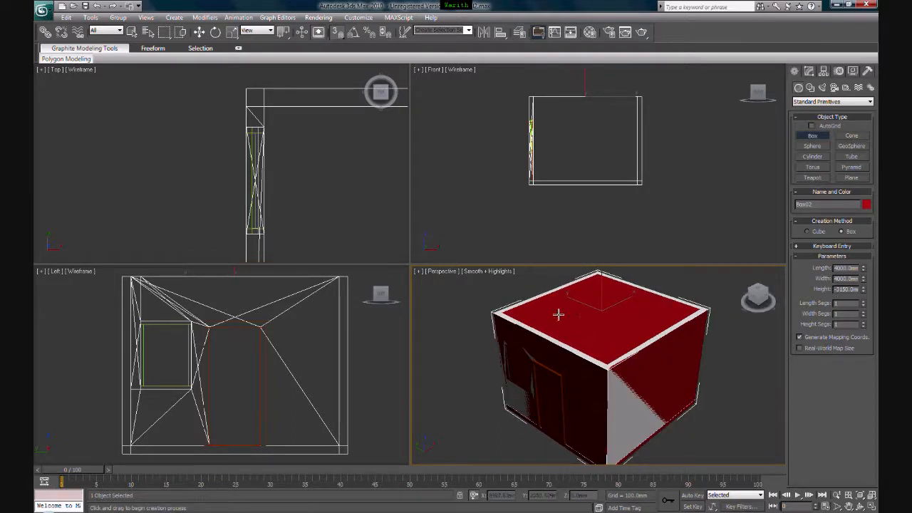
pyautogui.keyDown('alt'); pyautogui.moveTo(618, 441); pyautogui.dragTo(611, 433, button='middle'); pyautogui.keyUp('alt')
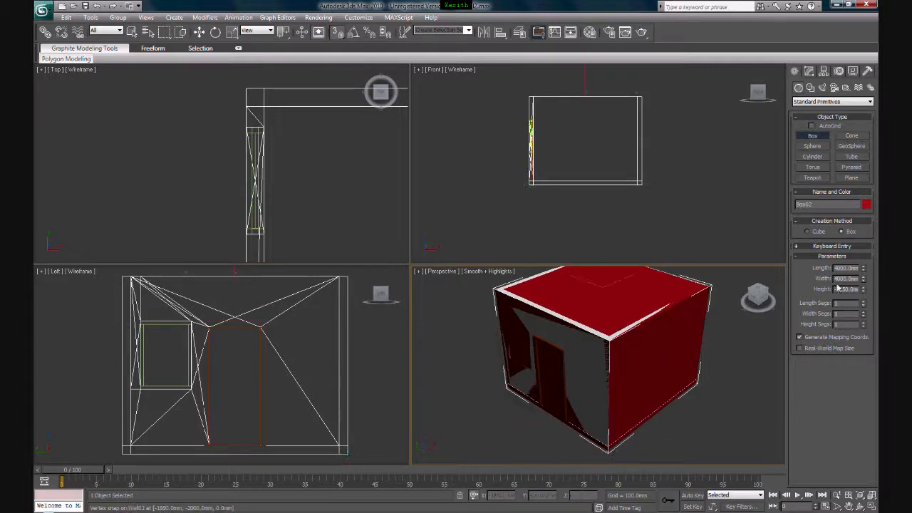
# Step: Set the roof box's height to 150 mm so that it forms a slab on top of the walls
pyautogui.moveTo(836, 289); pyautogui.dragTo(861, 293)
pyautogui.press('BackSpace')
pyautogui.write('150')
pyautogui.press('Return')
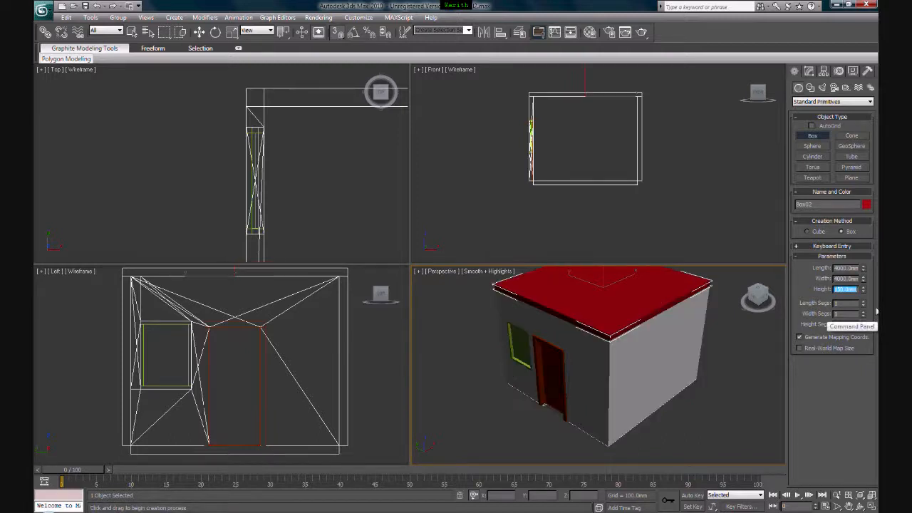
pyautogui.keyDown('alt'); pyautogui.moveTo(711, 327); pyautogui.dragTo(711, 344, button='middle'); pyautogui.keyUp('alt')
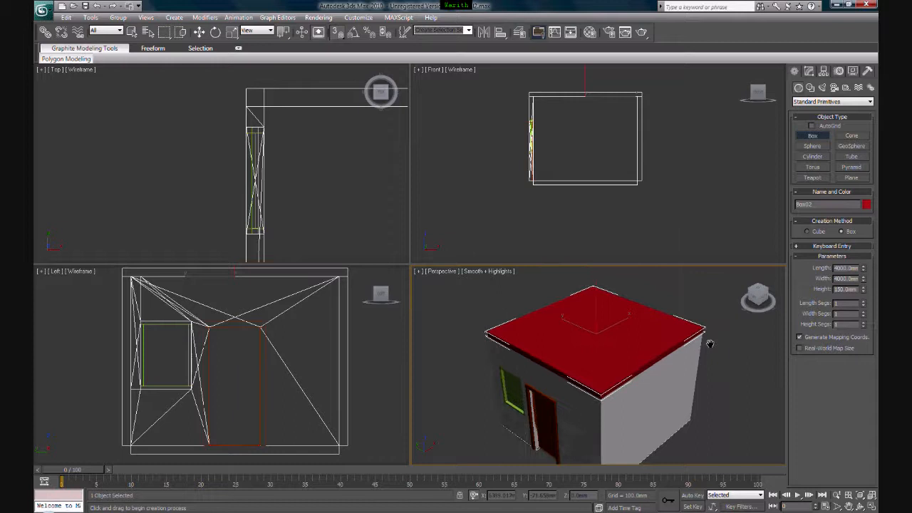
# Step: Change the roof box's object color to white, finish box creation and deselect it
pyautogui.click(867, 205)
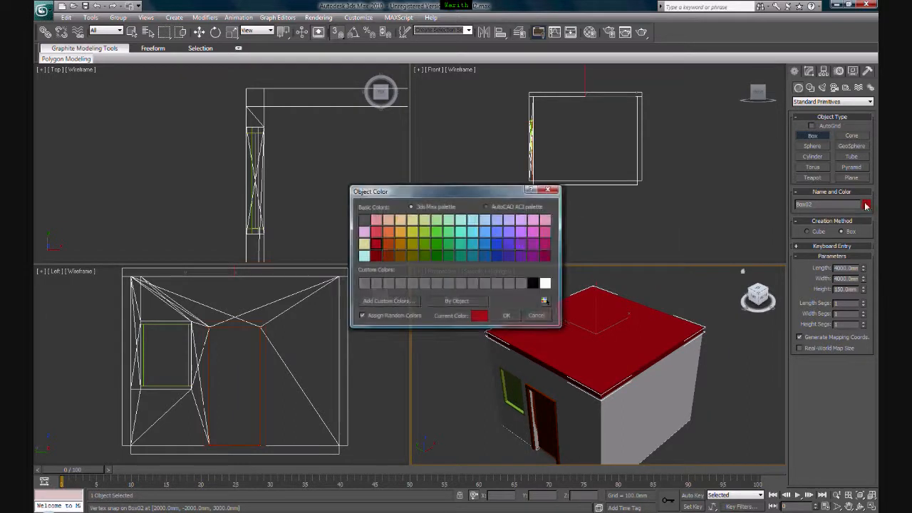
pyautogui.click(545, 283)
pyautogui.click(506, 316)
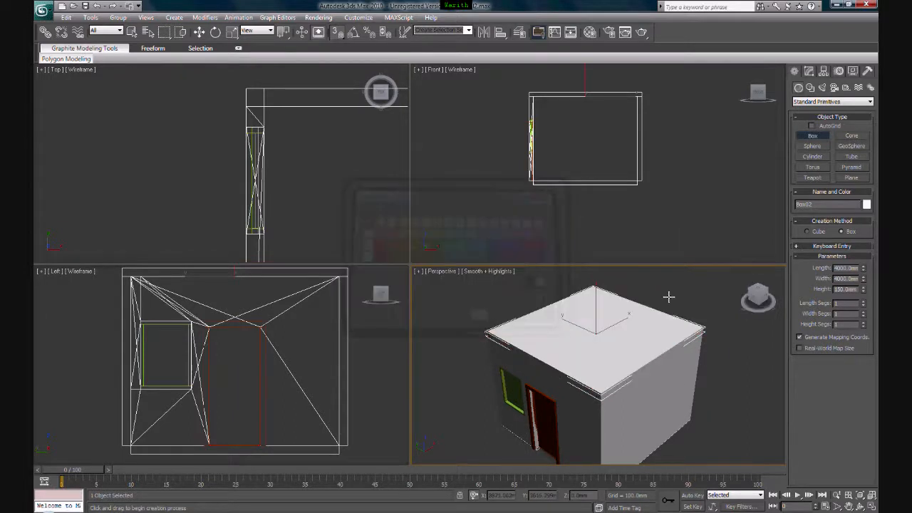
pyautogui.press('w')
pyautogui.click(672, 298)
pyautogui.moveTo(633, 356); pyautogui.dragTo(647, 328, button='middle')
pyautogui.scroll(-3, 647, 327)
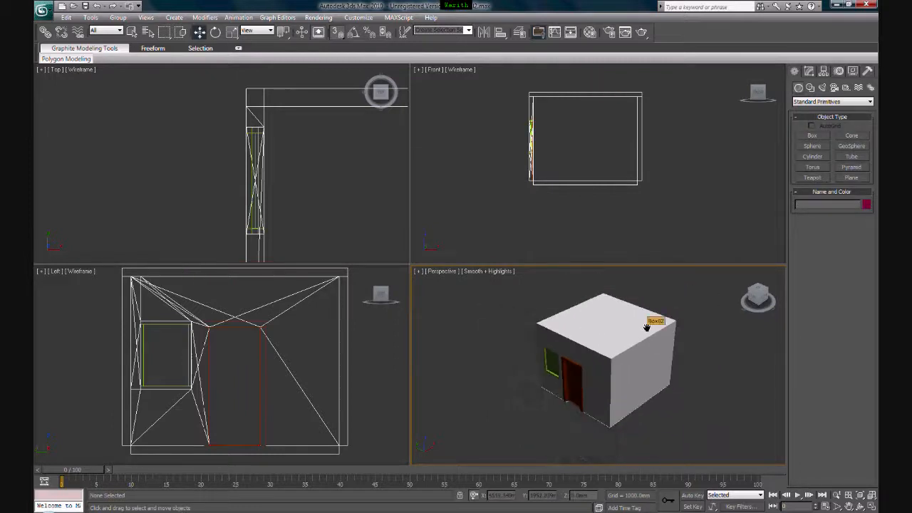
pyautogui.moveTo(647, 326); pyautogui.dragTo(639, 336, button='middle')
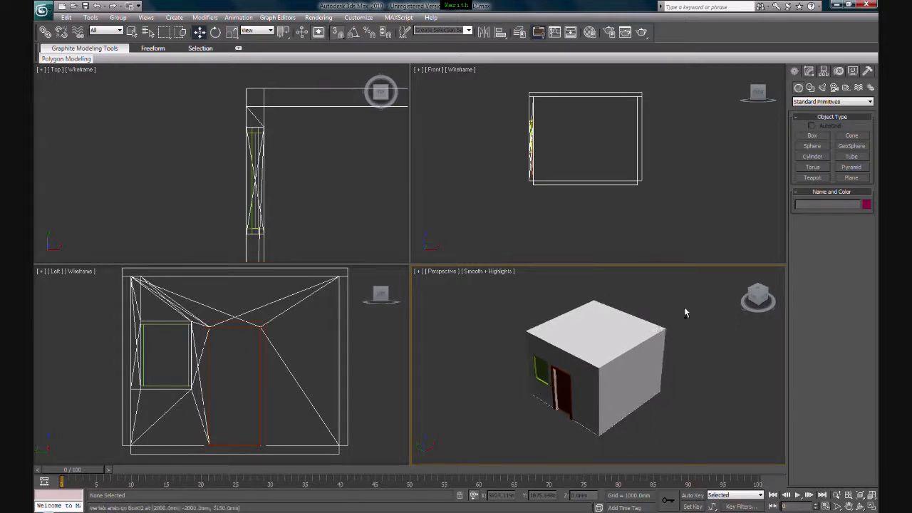